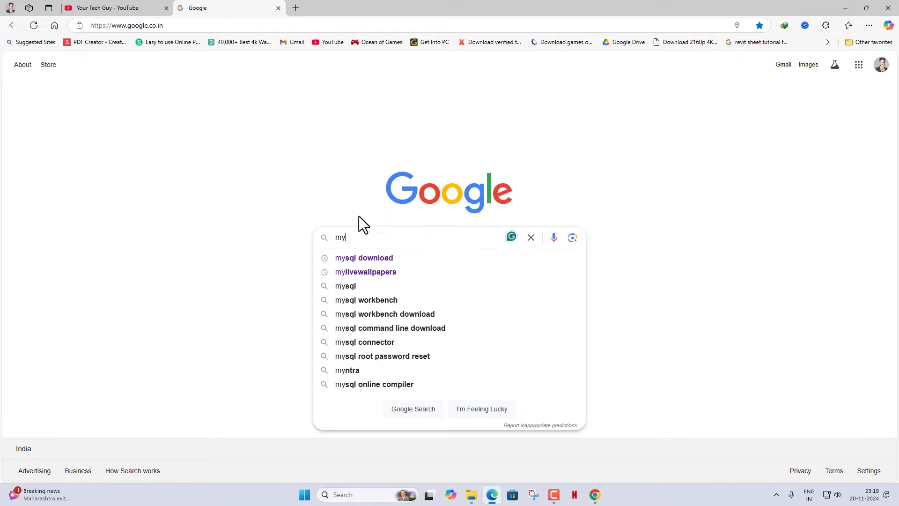
# Step: Search the web for "mysql download" and open the official MySQL Downloads page
pyautogui.click(371, 260)
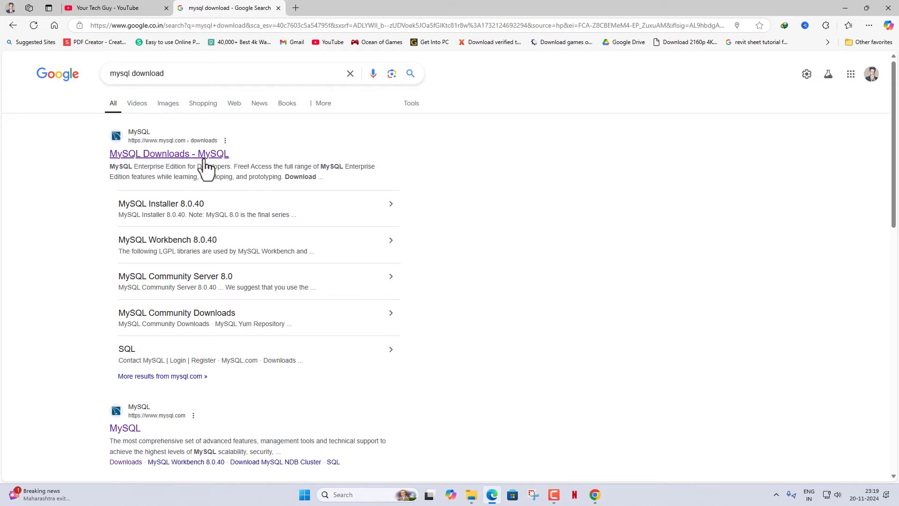
pyautogui.click(171, 156)
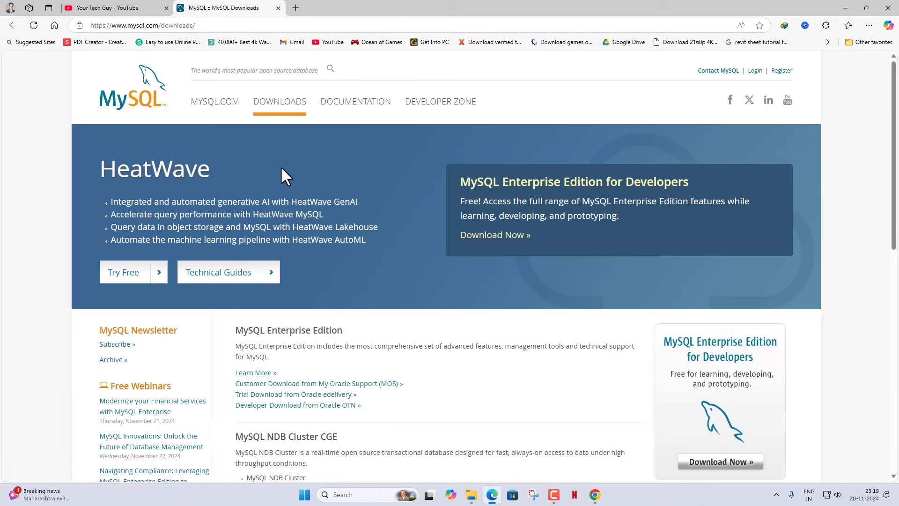
pyautogui.moveTo(893, 157); pyautogui.dragTo(297, 106)
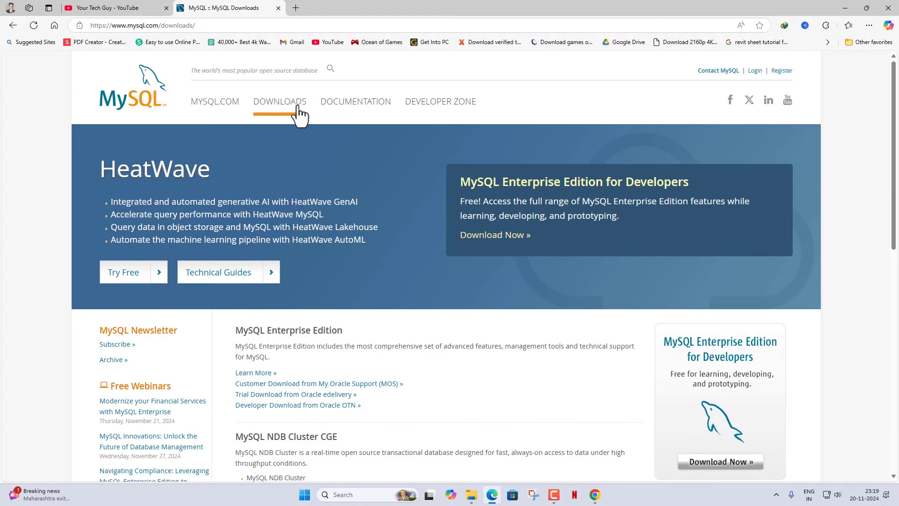
pyautogui.click(214, 108)
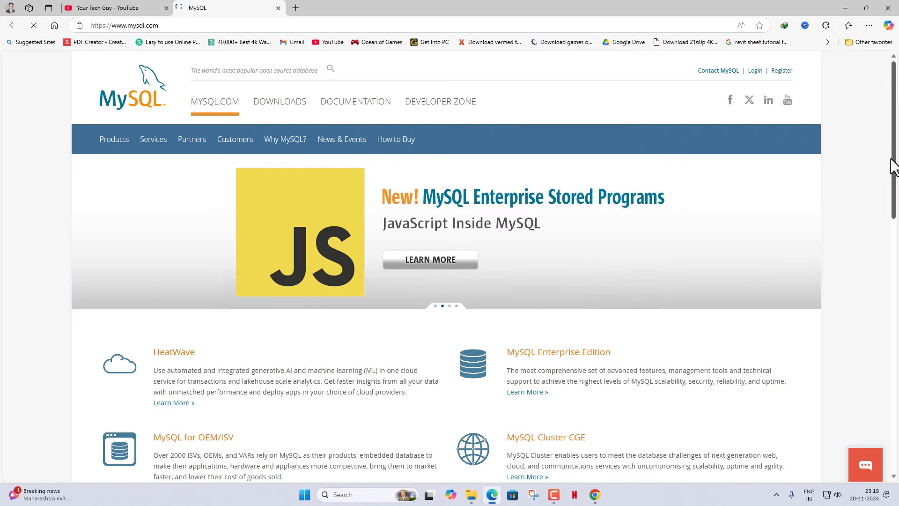
pyautogui.moveTo(893, 160); pyautogui.dragTo(770, 114)
pyautogui.click(282, 108)
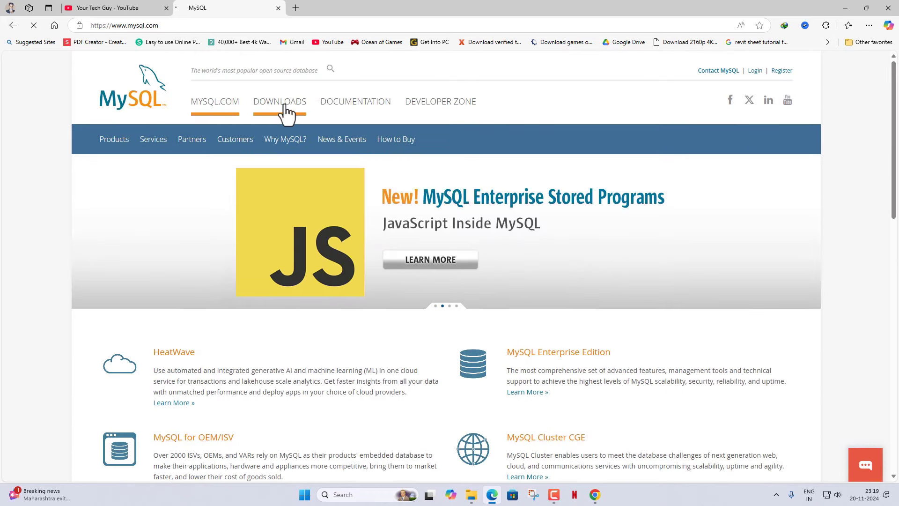
# Step: Go to MySQL Community (GPL) Downloads and open the MySQL Installer for Windows page
pyautogui.moveTo(897, 172); pyautogui.dragTo(898, 275)
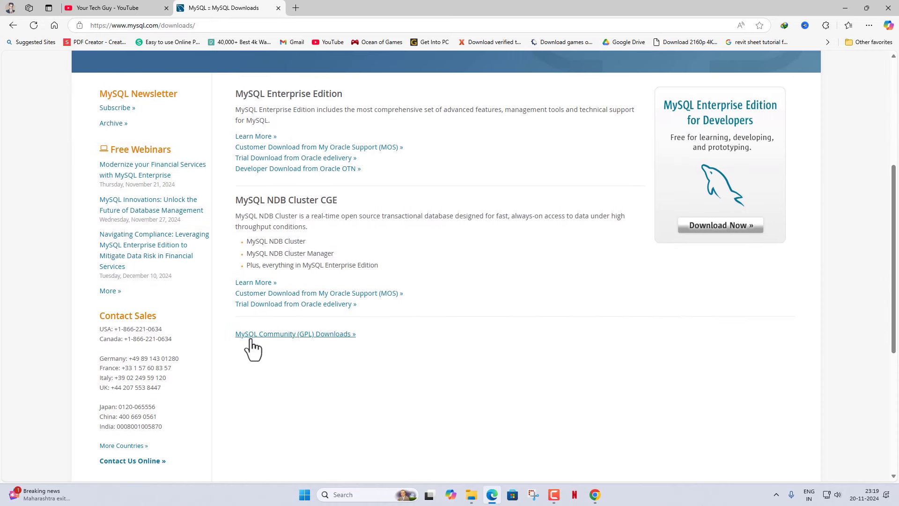
pyautogui.click(334, 337)
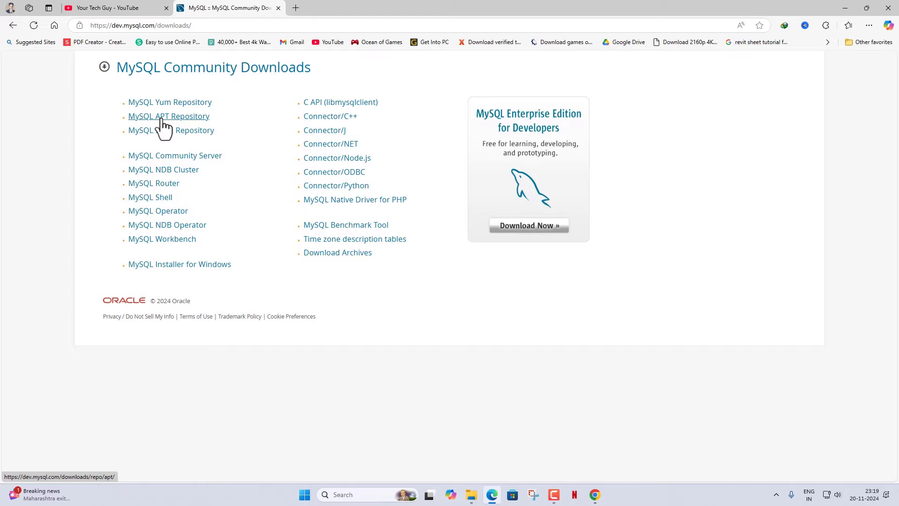
pyautogui.click(177, 268)
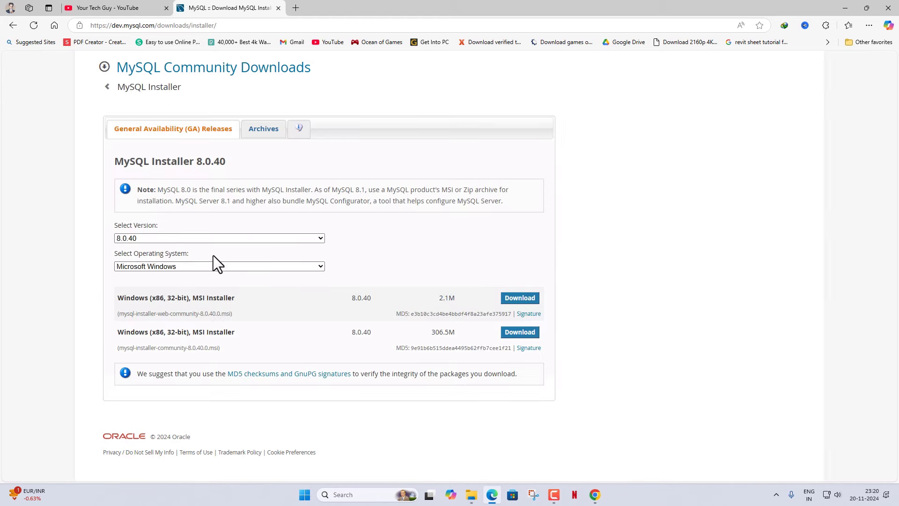
# Step: Select installer version 8.0.40 and Microsoft Windows as the operating system
pyautogui.click(223, 239)
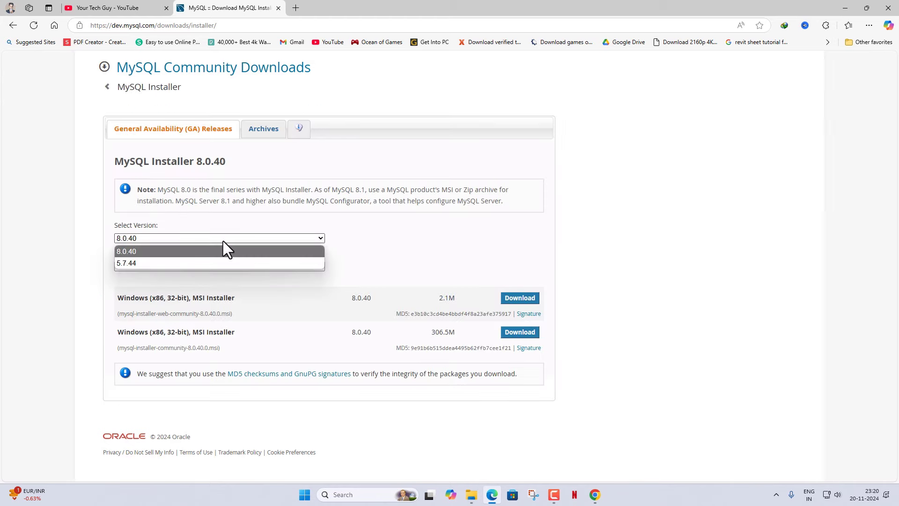
pyautogui.click(142, 254)
pyautogui.click(181, 267)
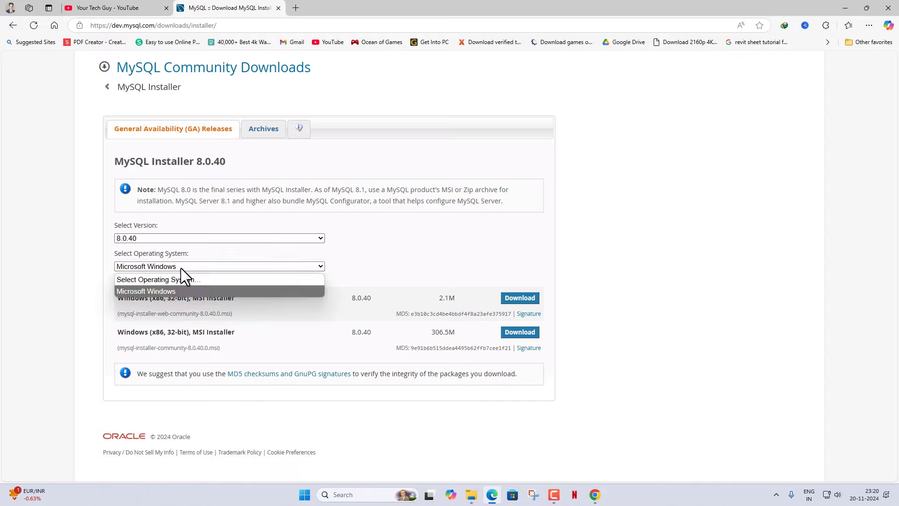
pyautogui.click(181, 267)
pyautogui.click(181, 267)
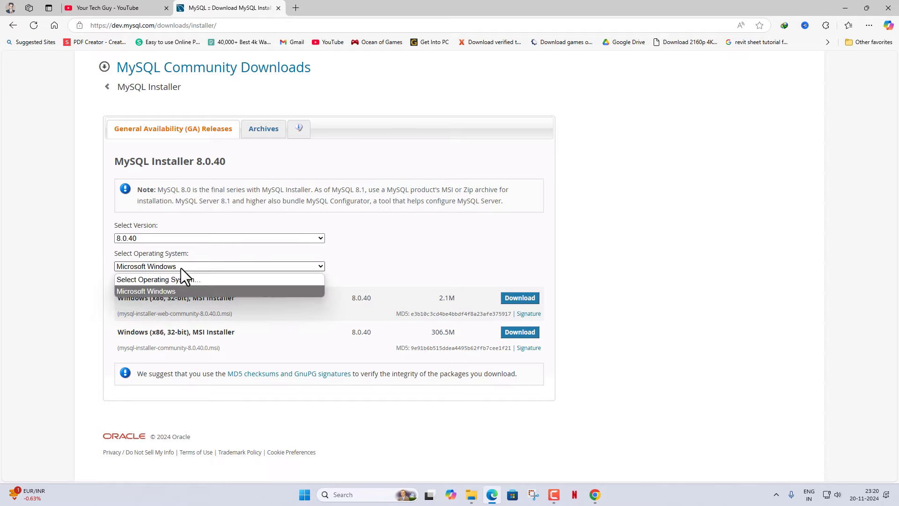
pyautogui.click(167, 291)
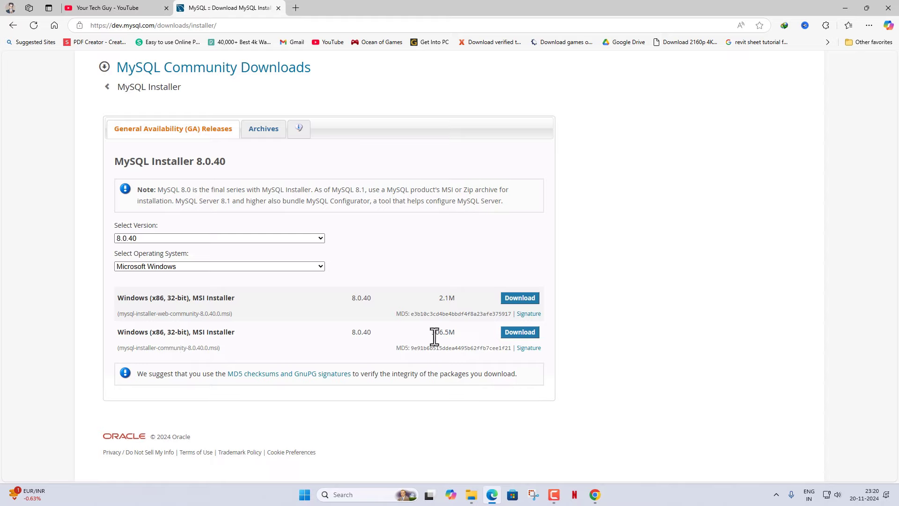
# Step: Download the 306.5M Windows MSI installer, mysql-installer-community-8.0.40.0.msi, without logging in or signing up
pyautogui.click(520, 332)
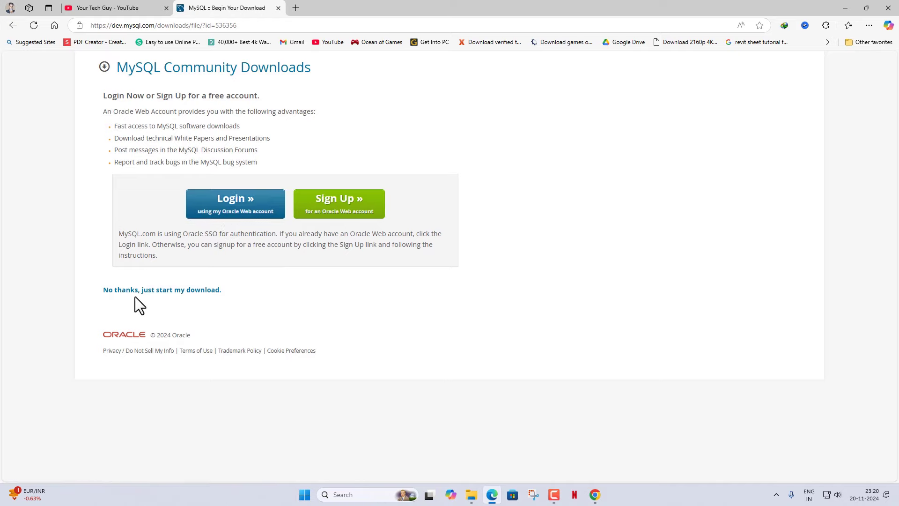
pyautogui.click(161, 290)
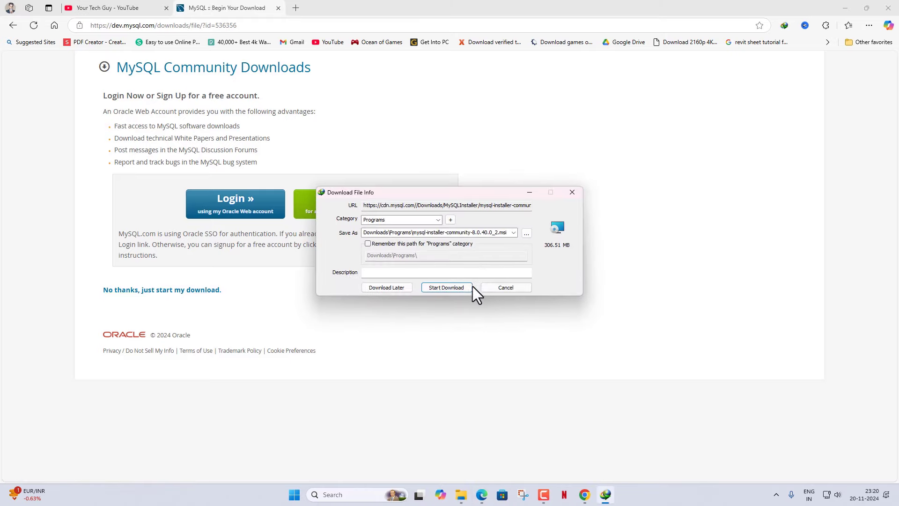
pyautogui.click(466, 287)
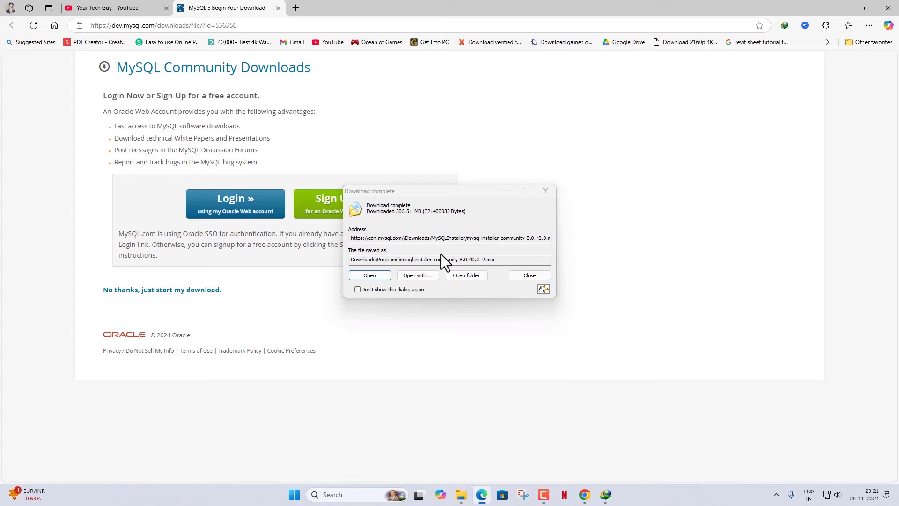
# Step: Open the download folder, run mysql-installer-community-8.0.40.0_2, and minimize the folder and browser windows
pyautogui.click(467, 276)
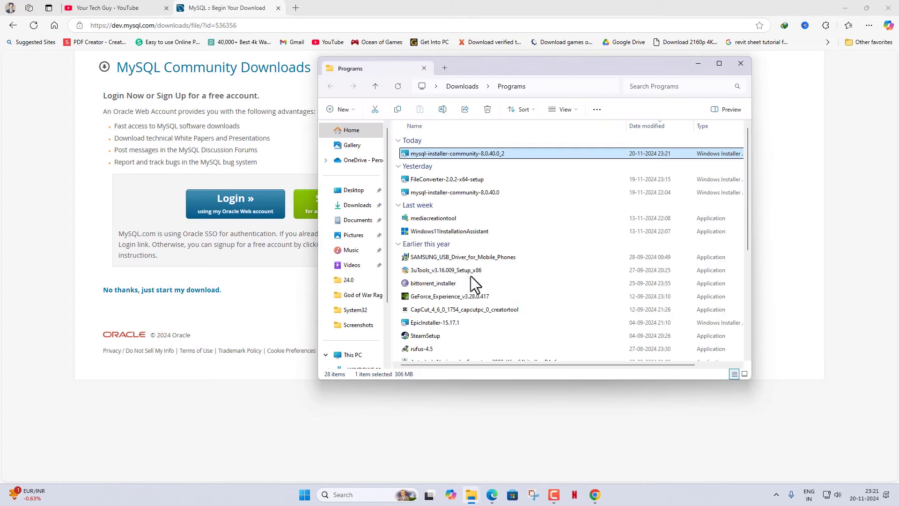
pyautogui.doubleClick(472, 155)
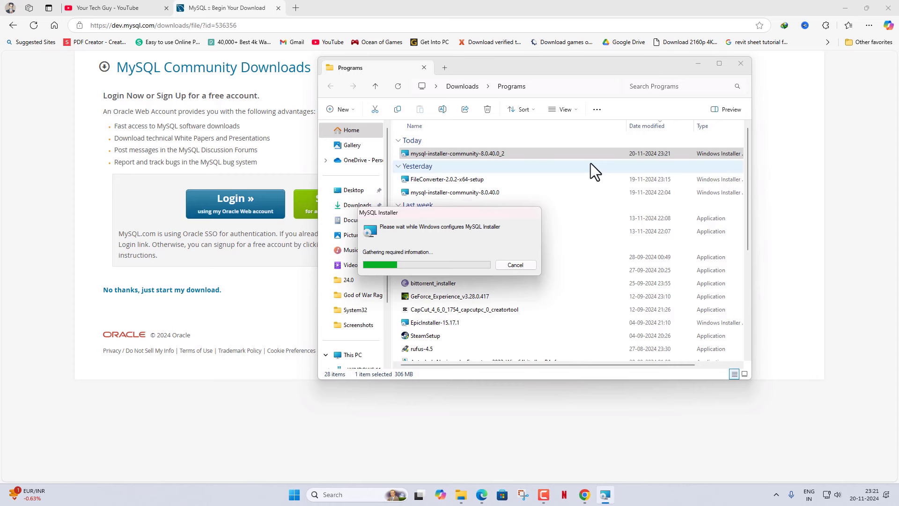
pyautogui.click(699, 64)
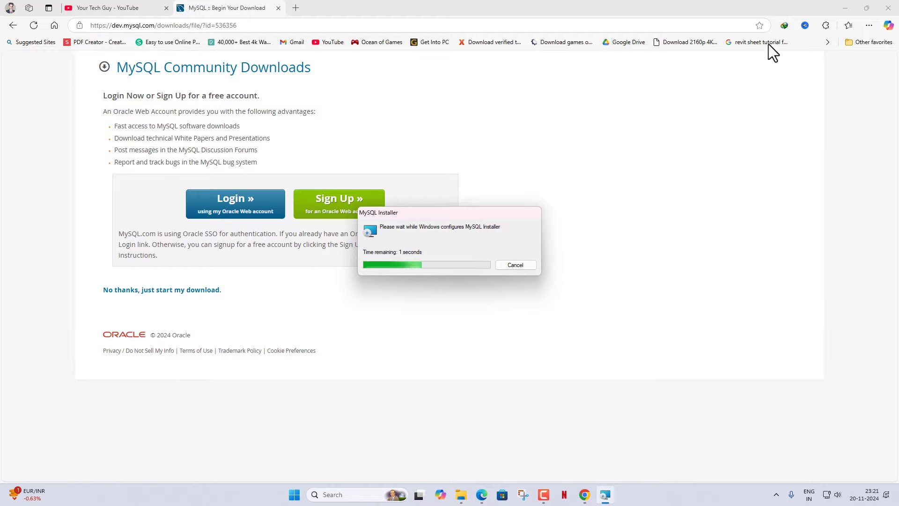
pyautogui.click(854, 3)
# Step: Choose the Custom setup type in MySQL Installer and continue to the product selection
pyautogui.moveTo(457, 119); pyautogui.dragTo(414, 108)
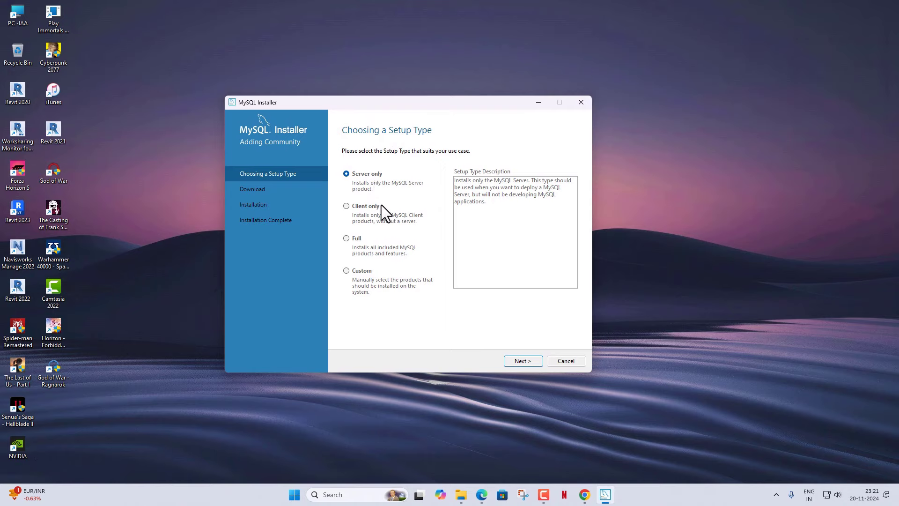
pyautogui.click(361, 275)
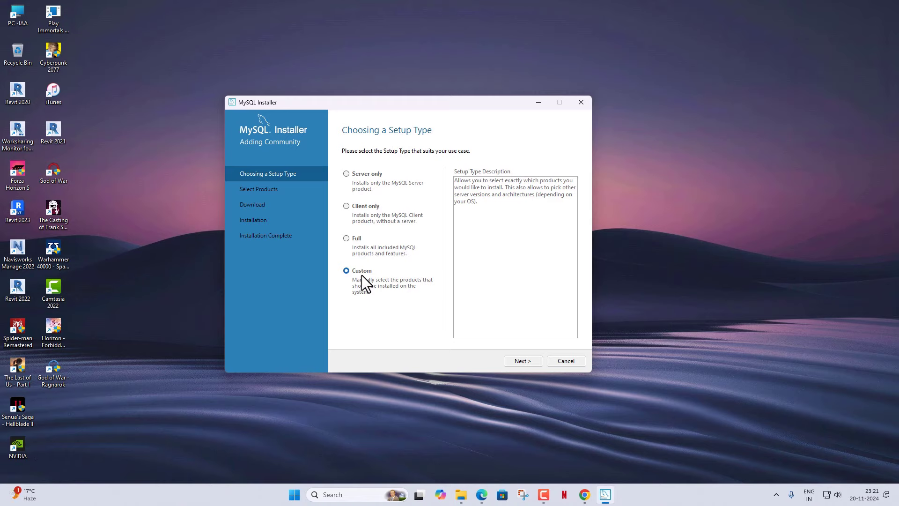
pyautogui.click(523, 360)
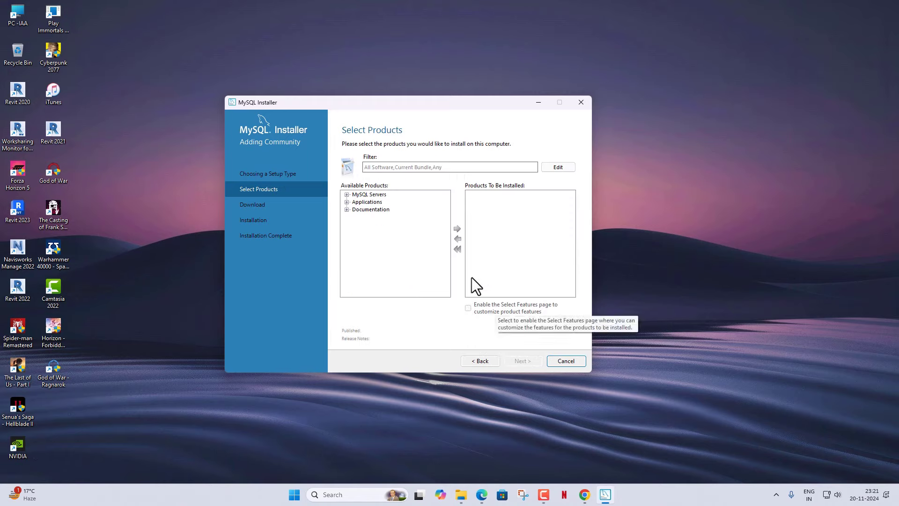
# Step: Add MySQL Server 8.0.40 - X64 to the products to install
pyautogui.click(381, 210)
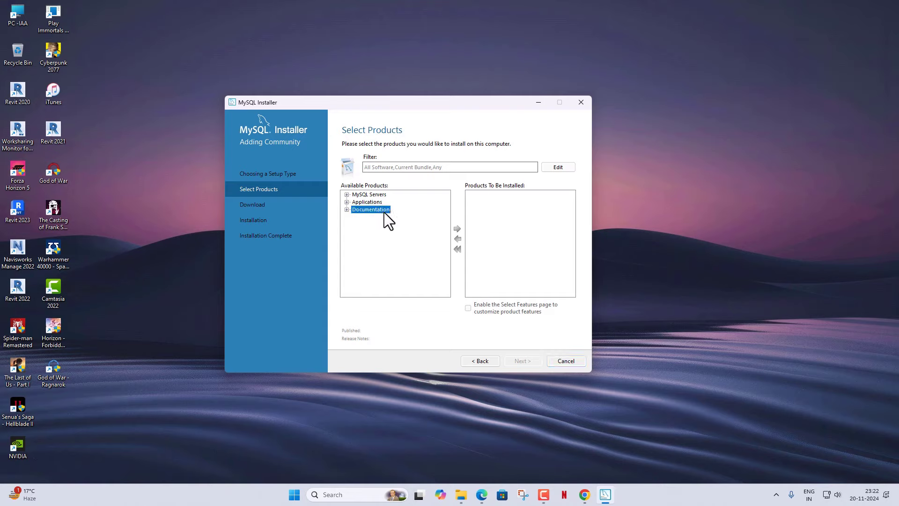
pyautogui.click(347, 195)
pyautogui.click(355, 202)
pyautogui.click(365, 209)
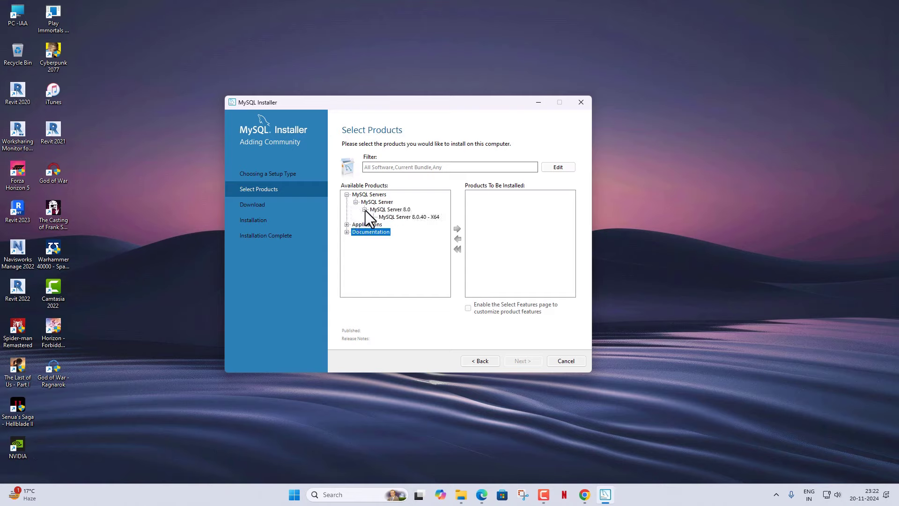
pyautogui.click(406, 217)
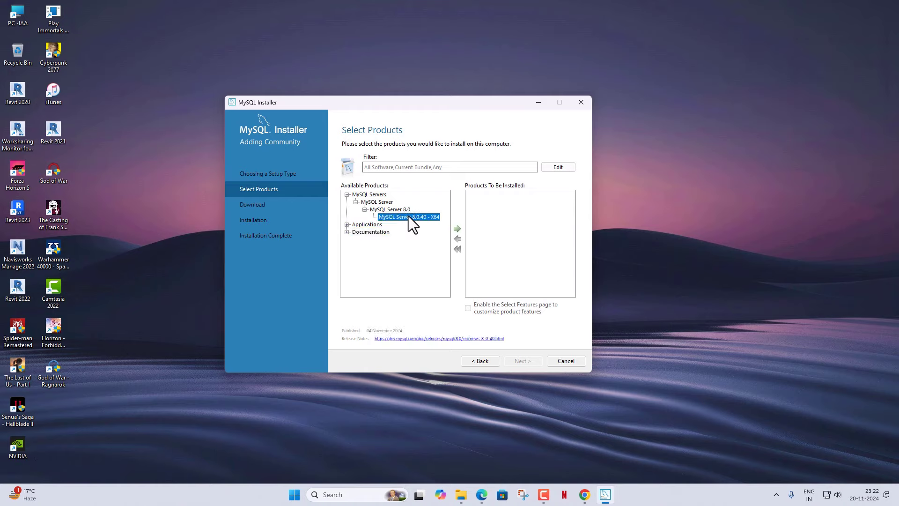
pyautogui.click(457, 228)
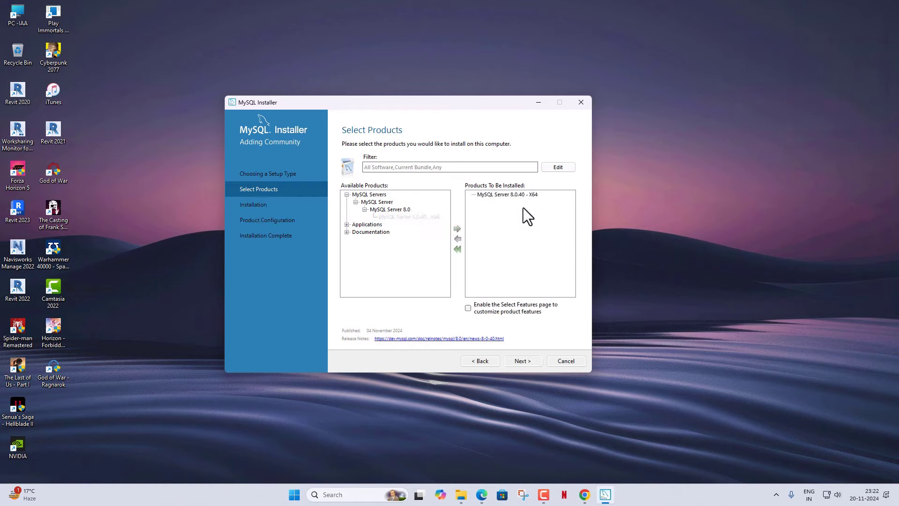
# Step: Add MySQL Workbench 8.0.40 - X64 from the Applications group to the products to install
pyautogui.click(347, 224)
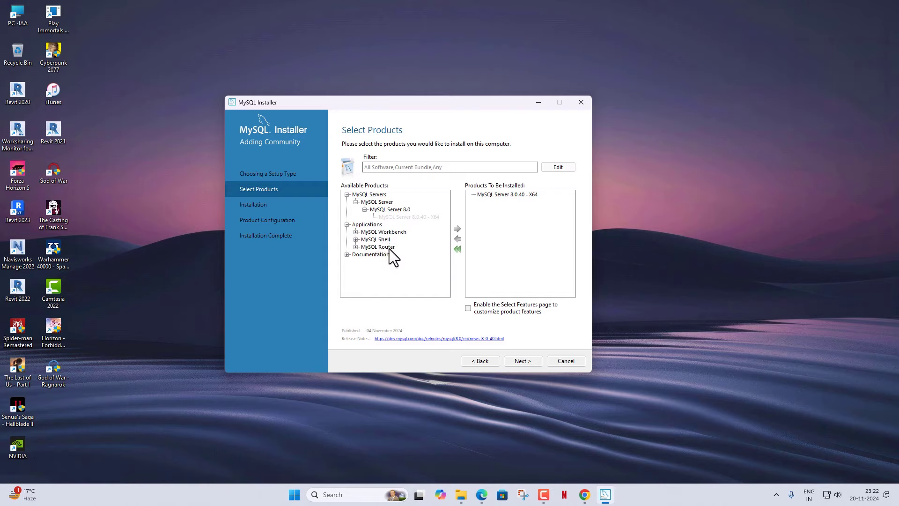
pyautogui.click(355, 232)
pyautogui.click(365, 239)
pyautogui.click(384, 247)
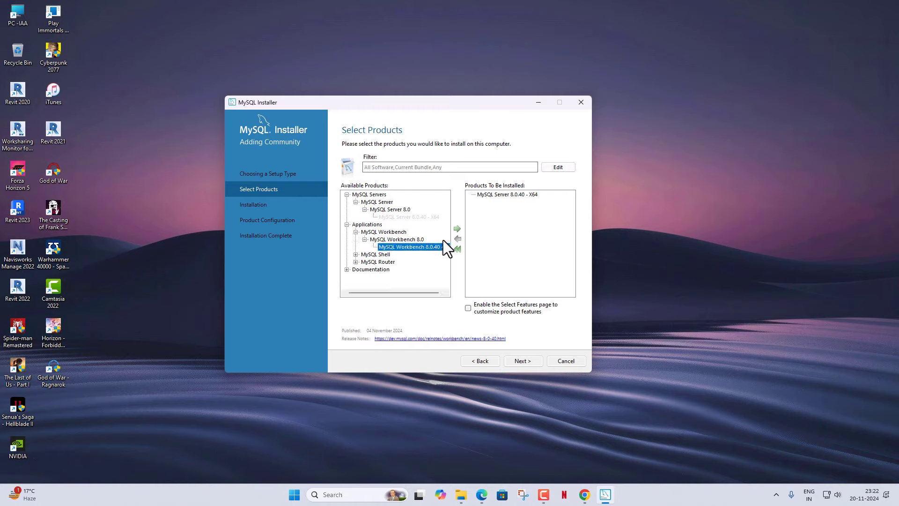
pyautogui.click(457, 228)
# Step: Add MySQL Shell 8.0.40 - X64 and MySQL Router 8.0.40 - X64 to the products to install
pyautogui.click(356, 254)
pyautogui.click(365, 261)
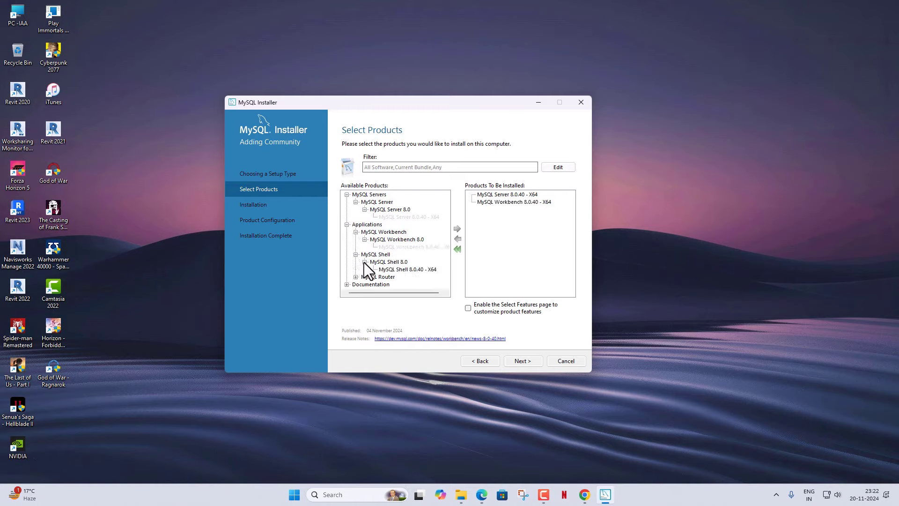
pyautogui.click(398, 270)
pyautogui.click(456, 230)
pyautogui.click(456, 230)
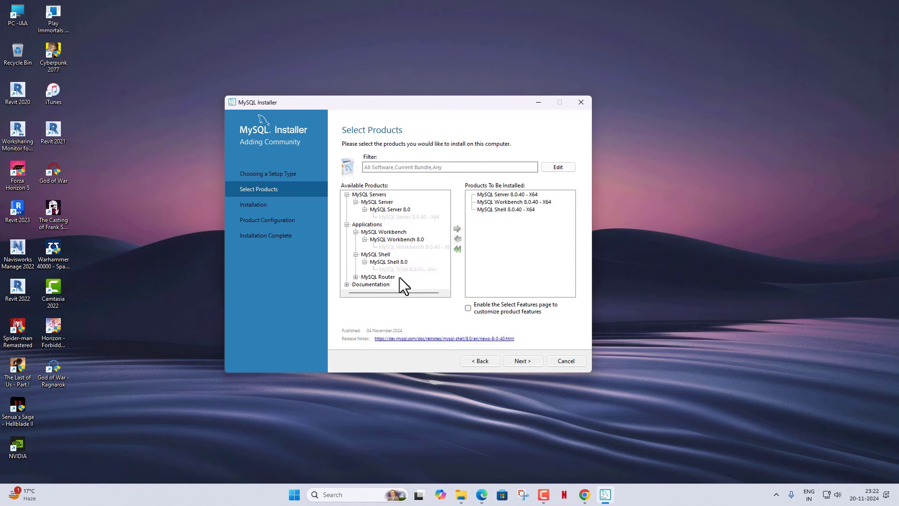
pyautogui.click(412, 284)
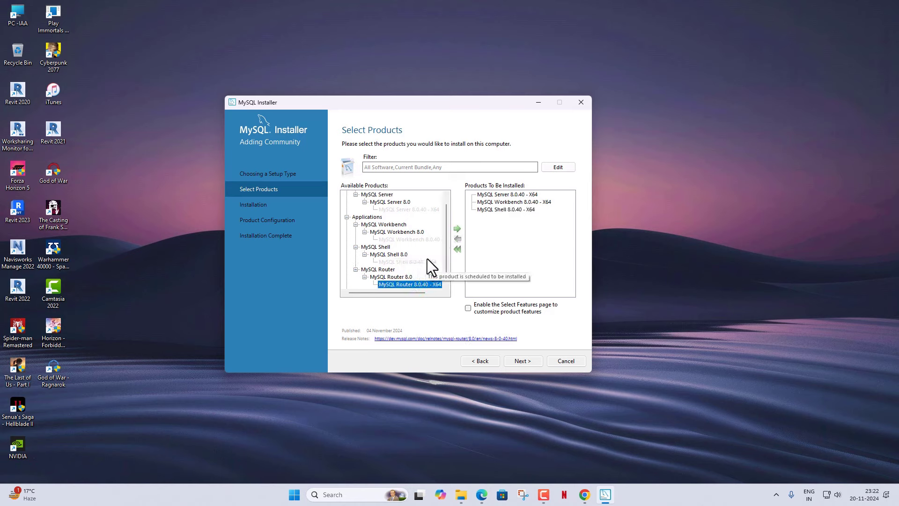
pyautogui.click(457, 232)
# Step: Expand the Documentation group and select Samples and Examples 8.0 among the available products without adding it
pyautogui.scroll(-1, 440, 269)
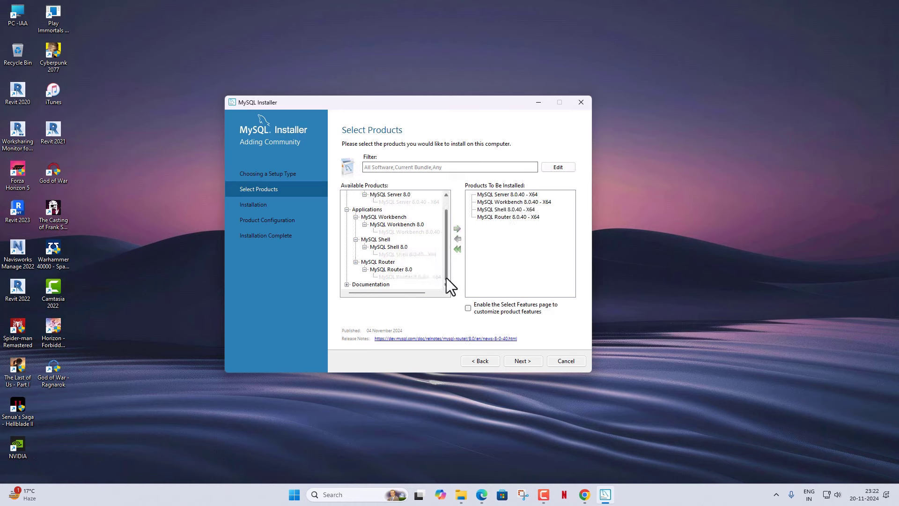
pyautogui.click(347, 284)
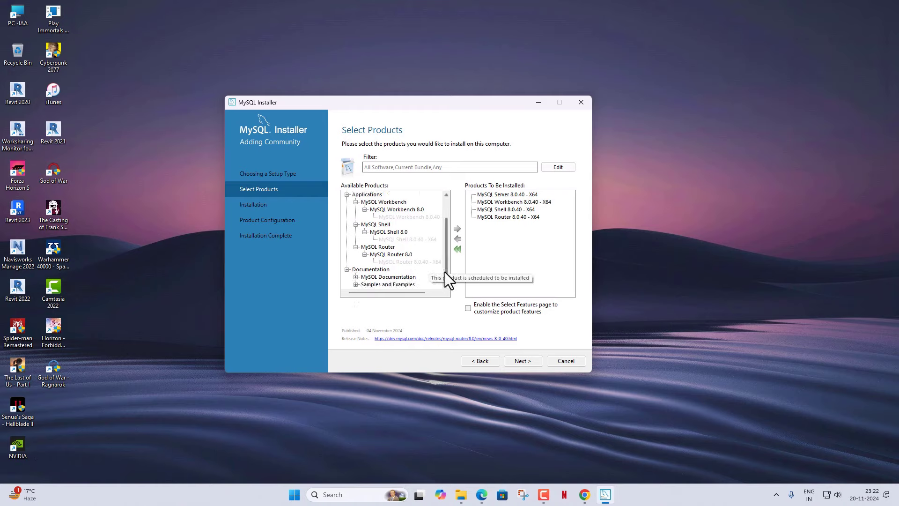
pyautogui.click(356, 277)
pyautogui.click(364, 284)
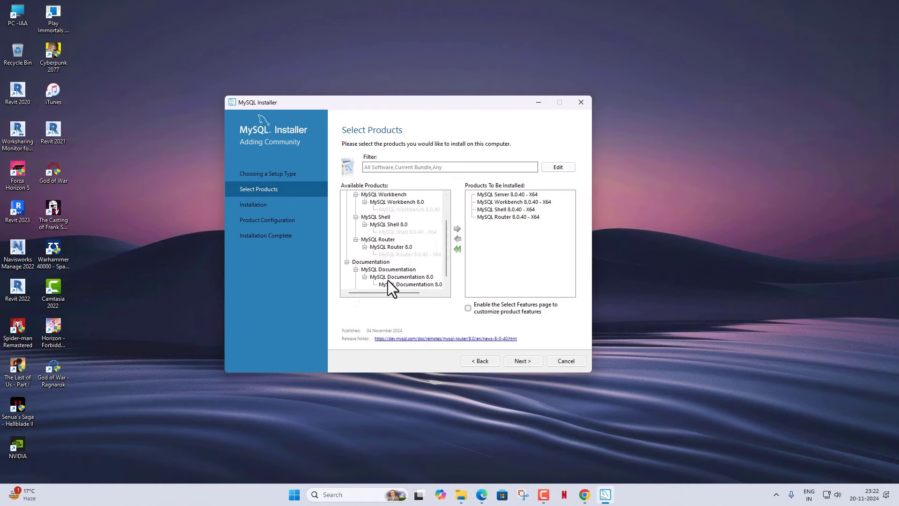
pyautogui.moveTo(443, 256); pyautogui.dragTo(445, 271)
pyautogui.click(355, 285)
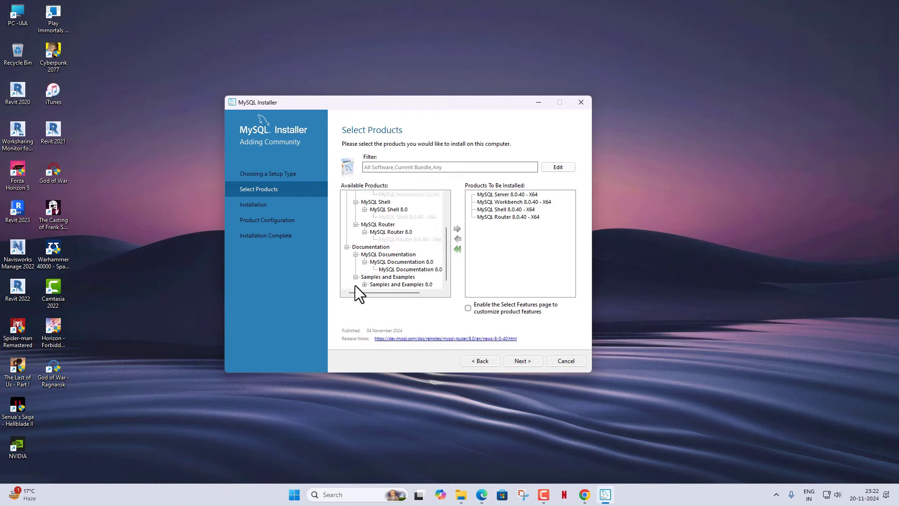
pyautogui.click(365, 284)
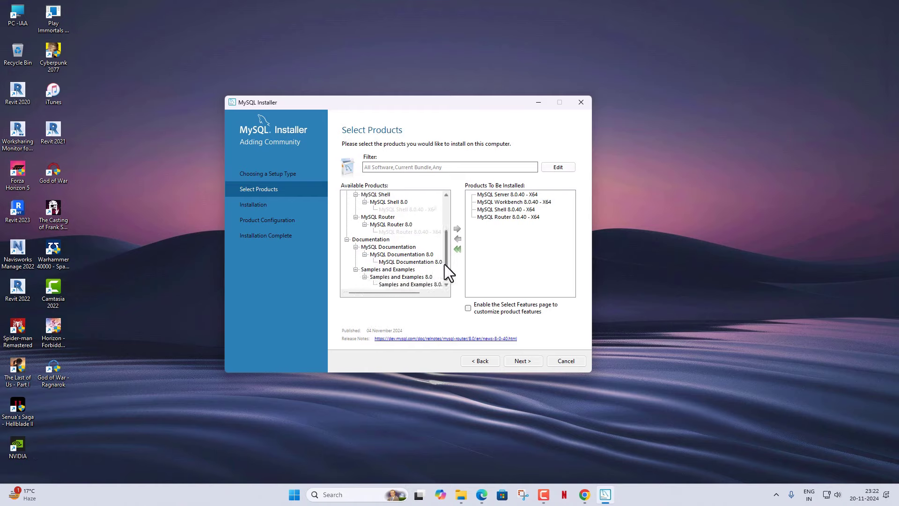
pyautogui.click(427, 285)
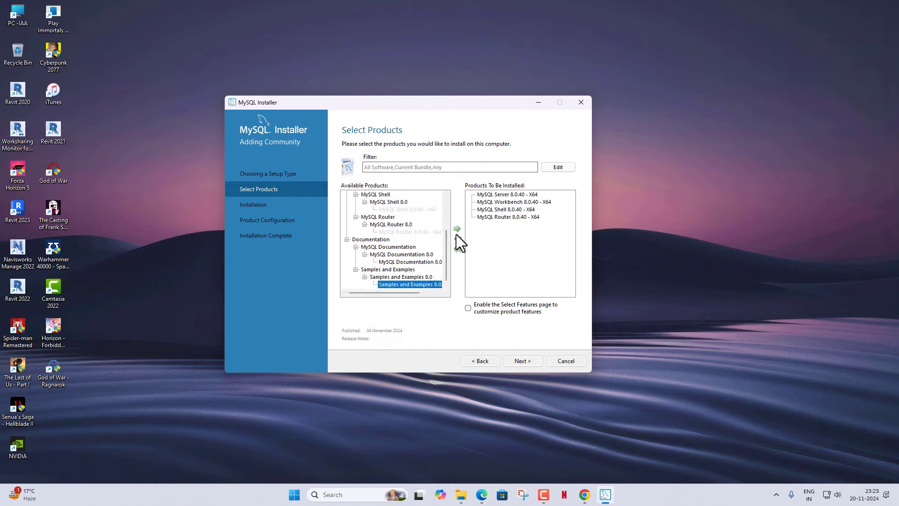
# Step: Continue from the product selection and accept the existing install and data directories despite the path conflicts
pyautogui.click(523, 360)
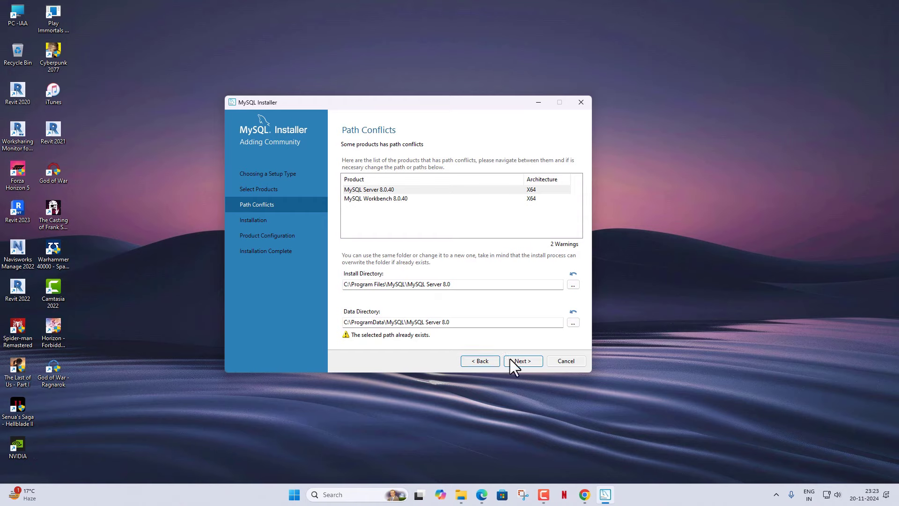
pyautogui.click(527, 360)
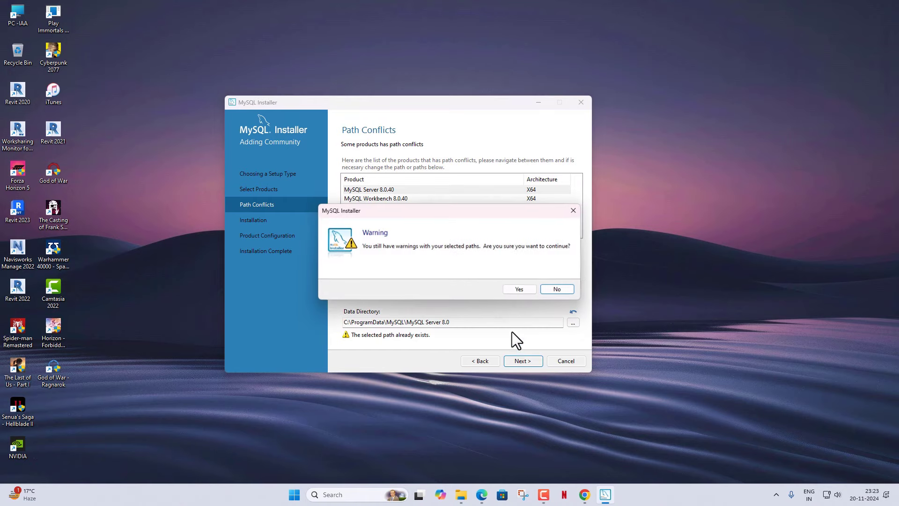
pyautogui.click(513, 288)
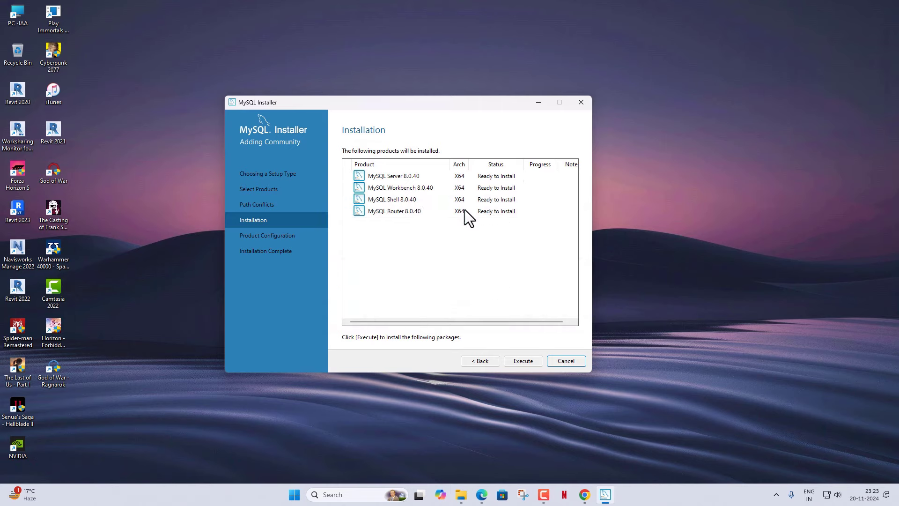
# Step: Review the listed MySQL Server, Workbench, Shell and Router 8.0.40 products and execute their installation
pyautogui.click(384, 176)
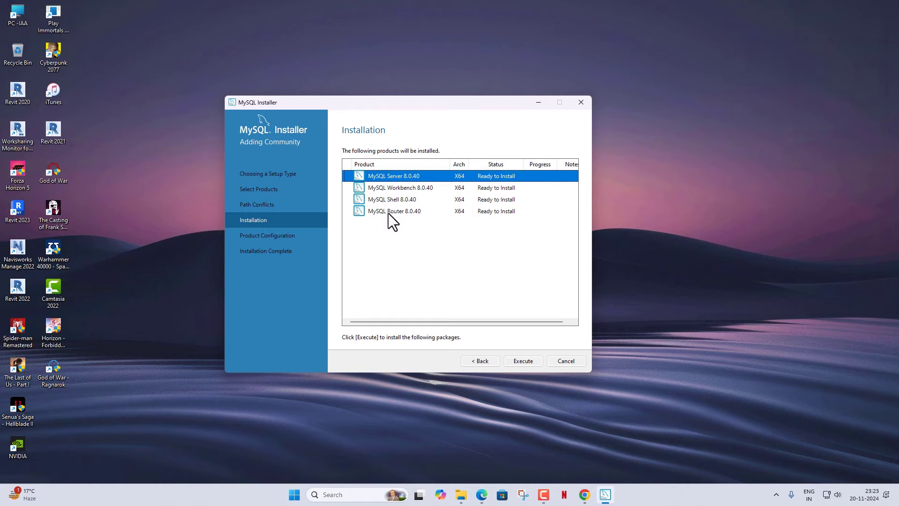
pyautogui.click(391, 211)
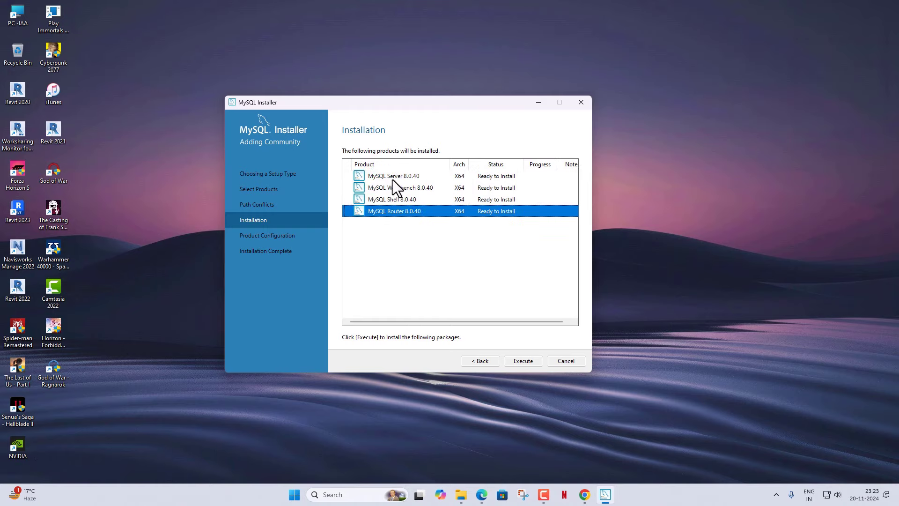
pyautogui.click(392, 178)
pyautogui.click(401, 208)
pyautogui.click(521, 360)
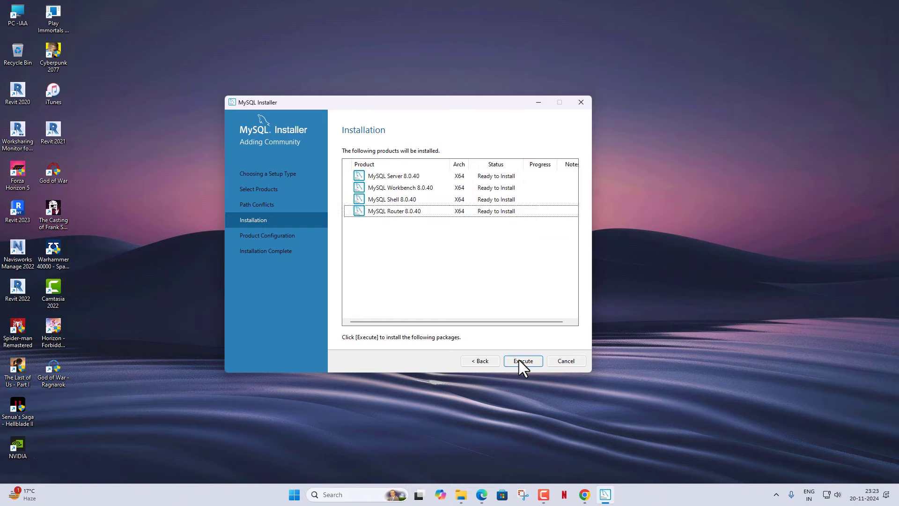
pyautogui.click(520, 361)
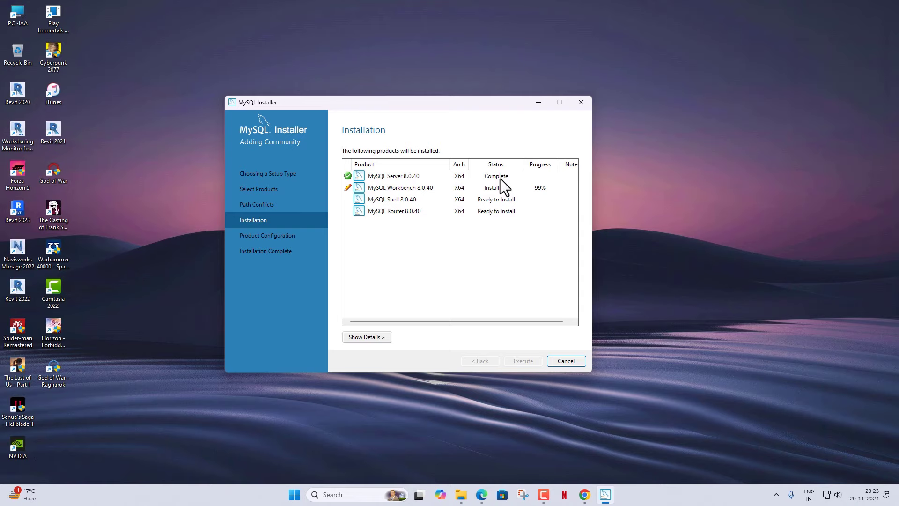
# Step: Switch to Microsoft Edge and go back from the MySQL Community Downloads page
pyautogui.click(484, 493)
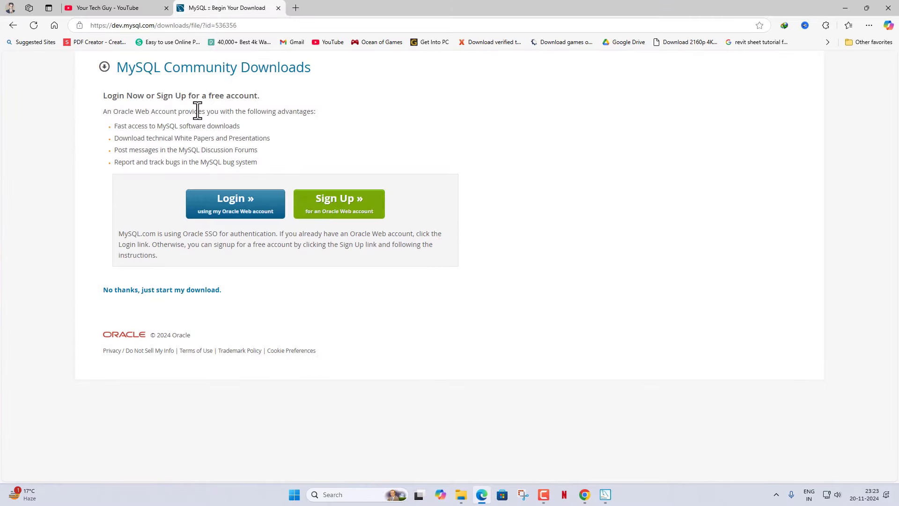
pyautogui.click(14, 28)
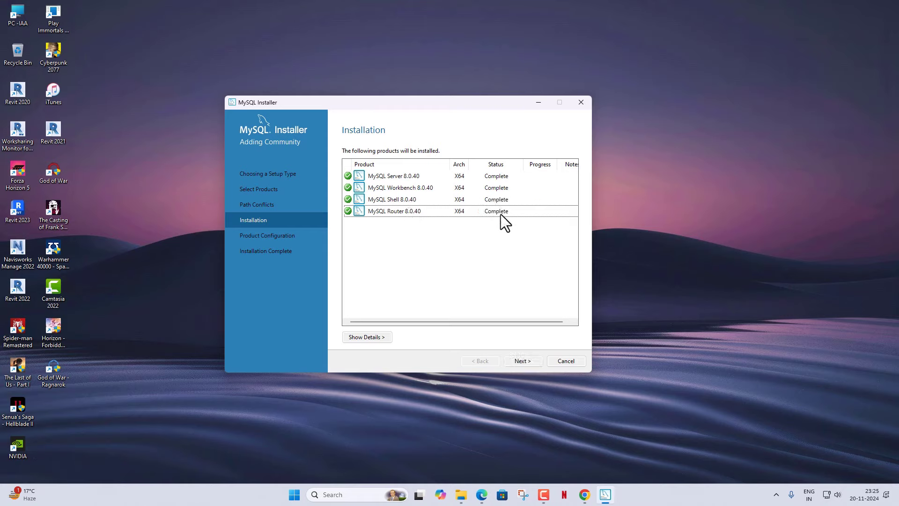
# Step: Start the MySQL Server configuration and accept the Development Computer type with TCP/IP port 3306 and X Protocol port 33060
pyautogui.click(526, 360)
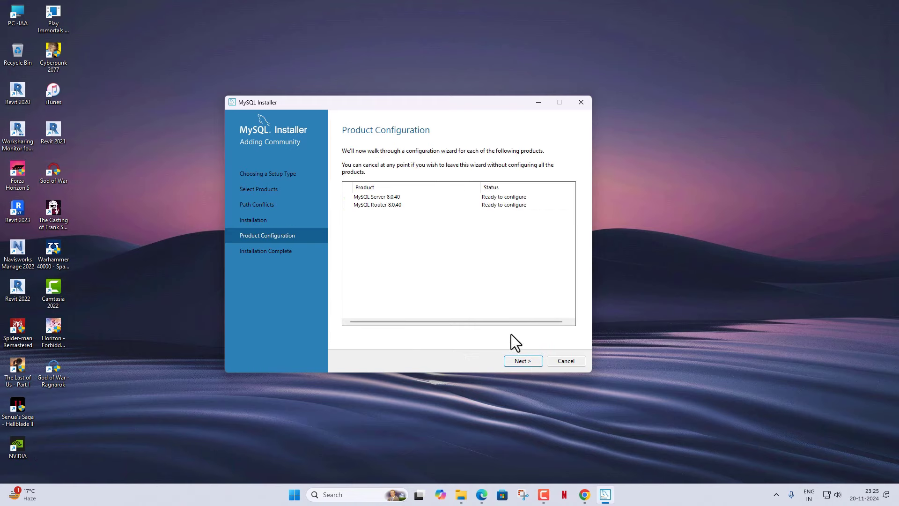
pyautogui.click(524, 359)
pyautogui.click(432, 173)
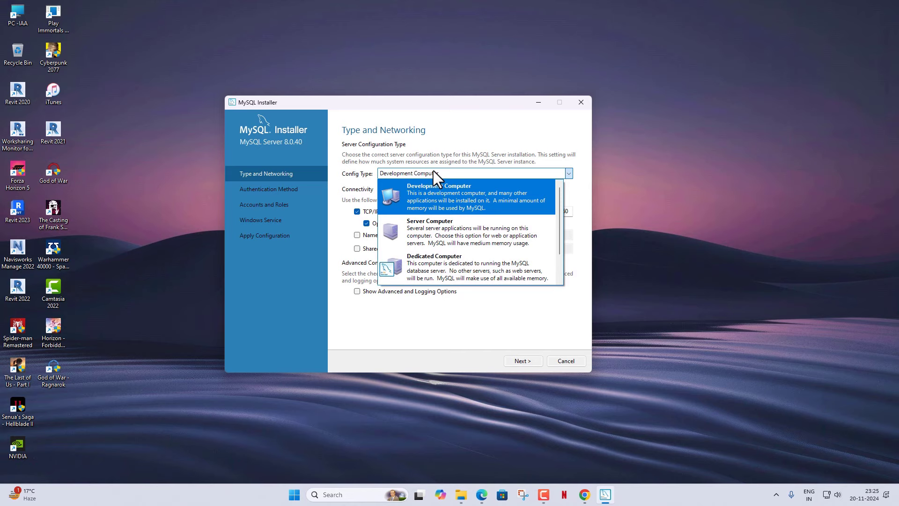
pyautogui.click(433, 172)
pyautogui.click(440, 175)
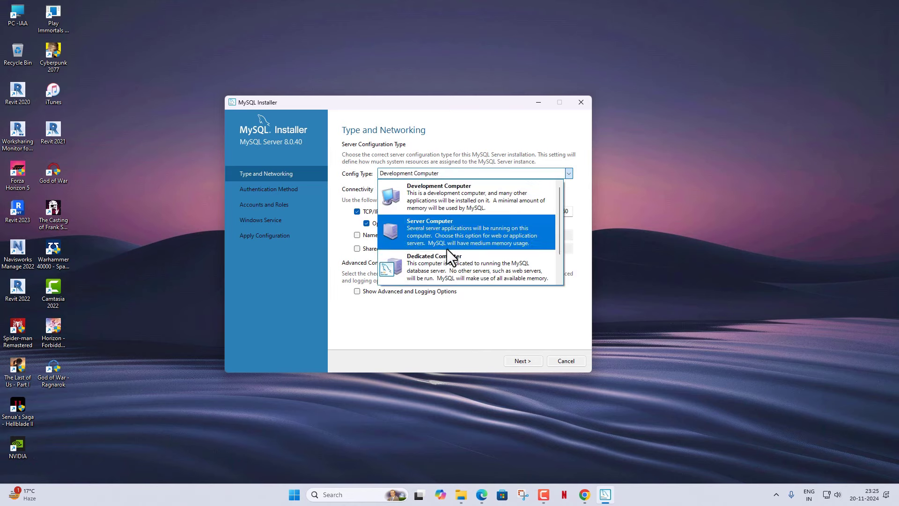
pyautogui.click(435, 201)
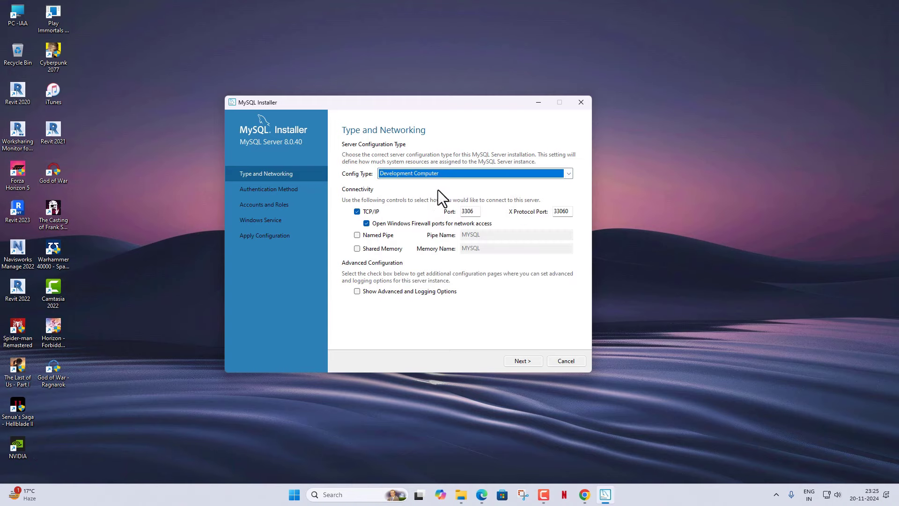
pyautogui.doubleClick(467, 211)
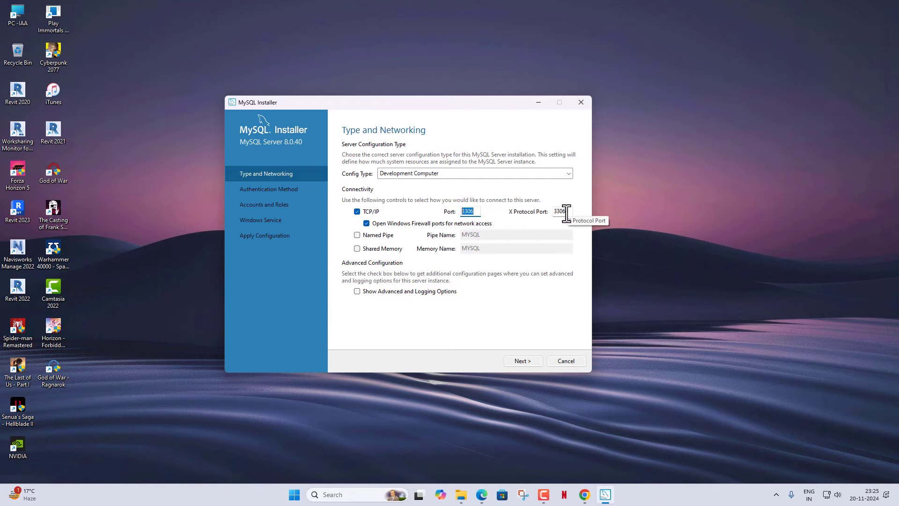
pyautogui.click(527, 358)
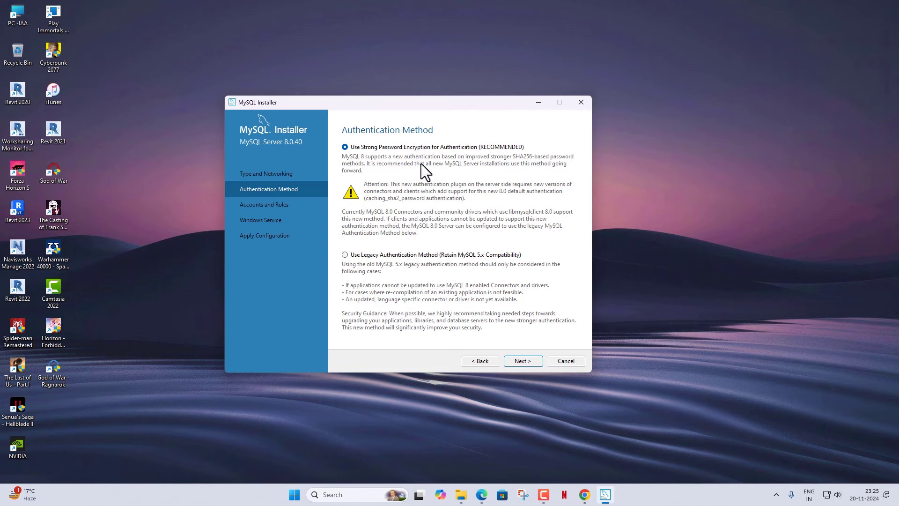
# Step: Accept strong password encryption for authentication, and enter and check the current root password
pyautogui.click(525, 360)
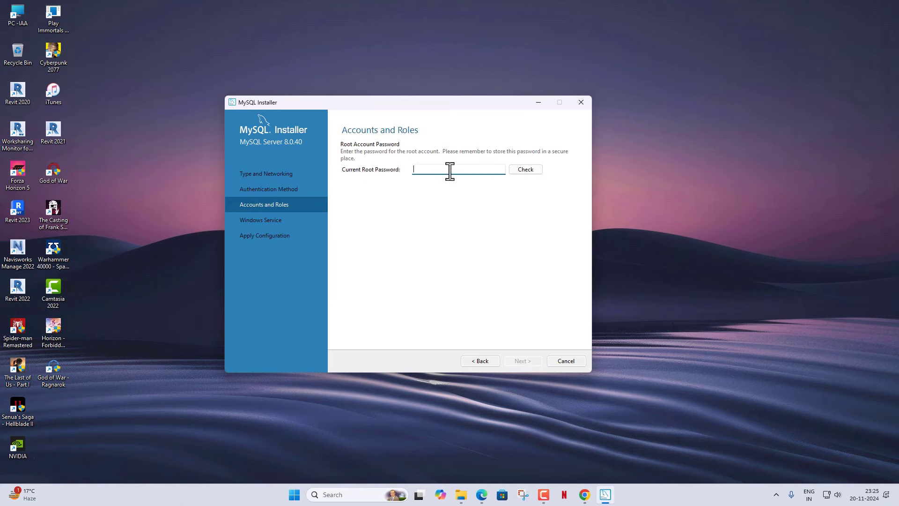
pyautogui.press('capslock')
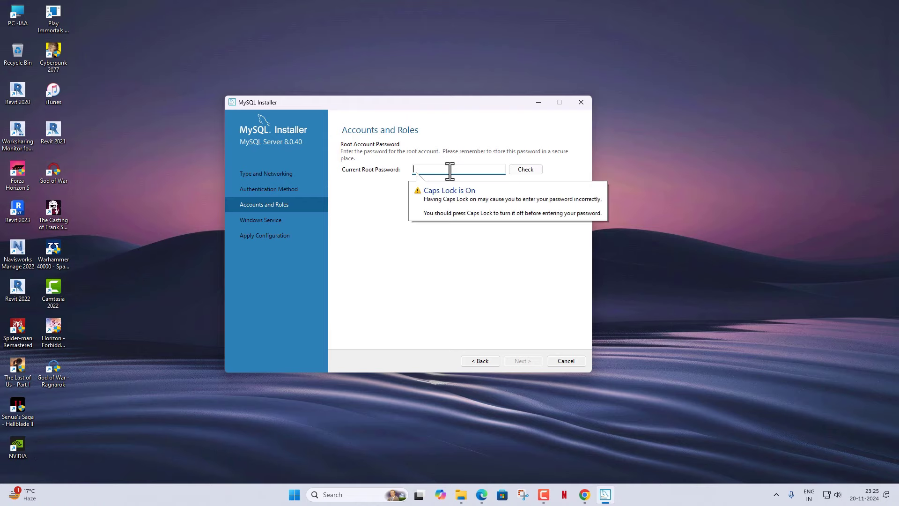
pyautogui.write('••••')
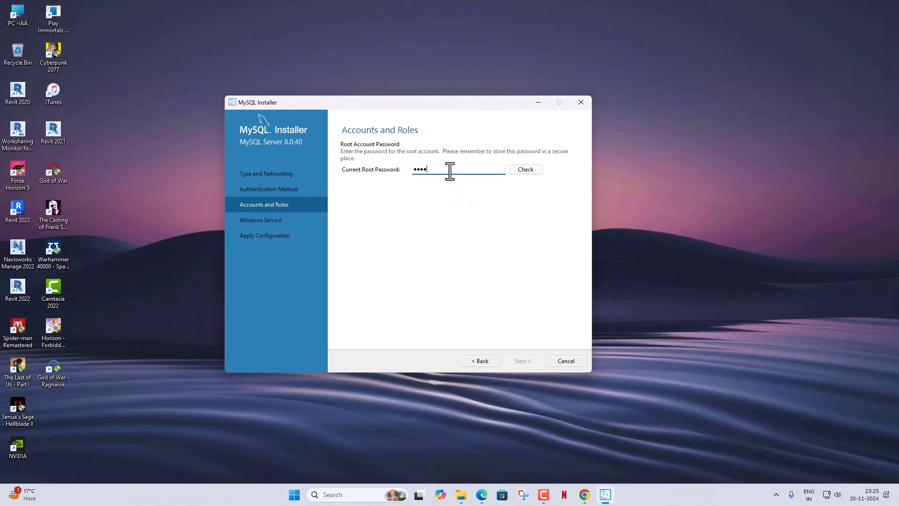
pyautogui.write('••••')
pyautogui.press('Tab')
pyautogui.press('Return')
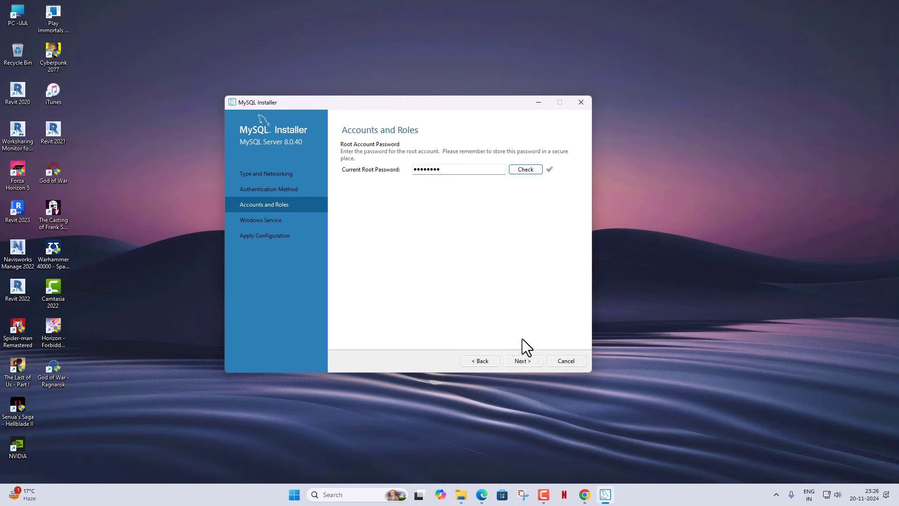
pyautogui.click(521, 362)
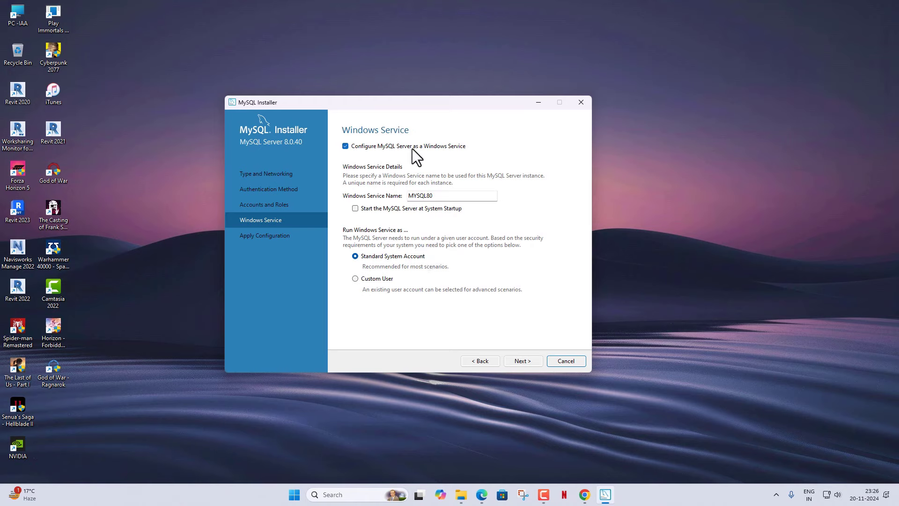
# Step: Accept the Windows service MYSQL80 under the Standard System Account and apply the MySQL Server configuration
pyautogui.click(526, 362)
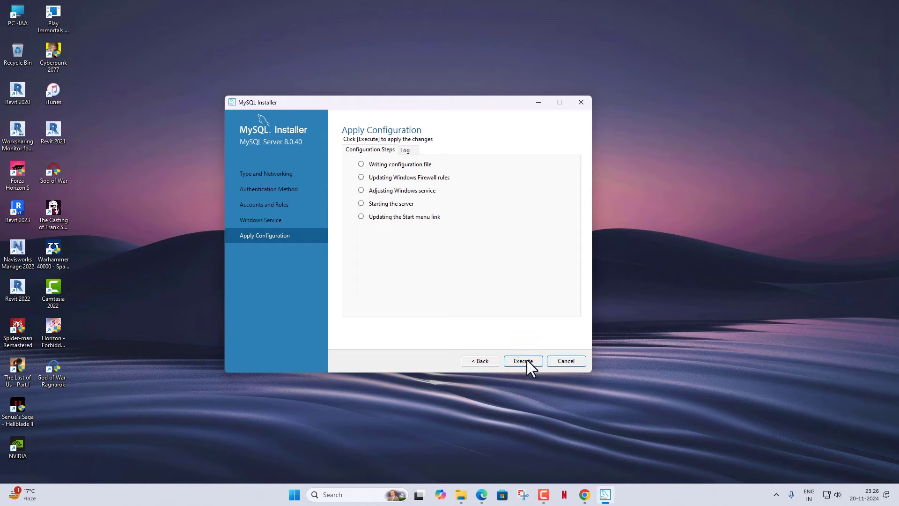
pyautogui.click(527, 361)
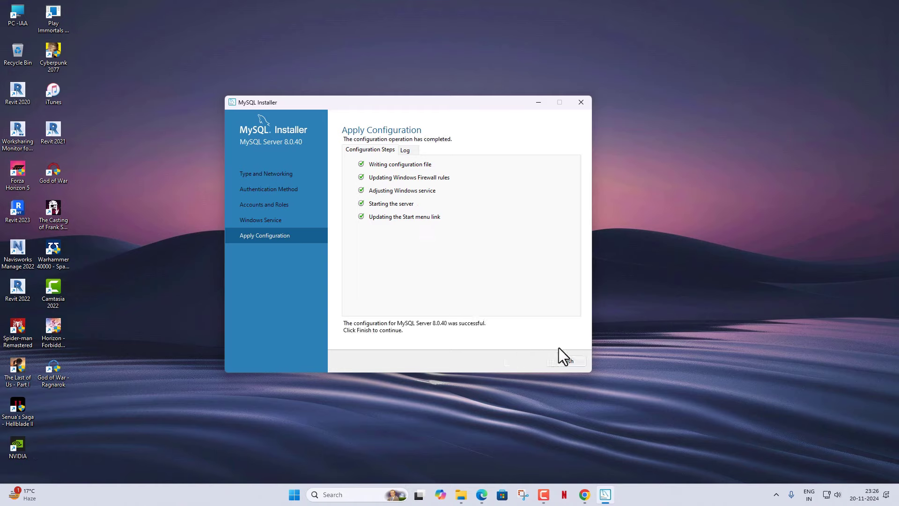
pyautogui.click(569, 361)
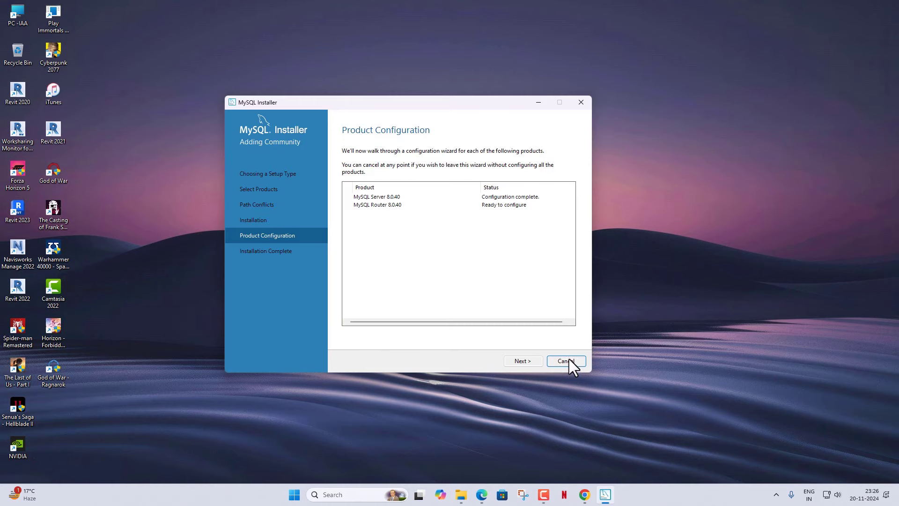
# Step: Finish the MySQL Router configuration without bootstrapping and complete the setup, starting MySQL Workbench and MySQL Shell
pyautogui.click(530, 362)
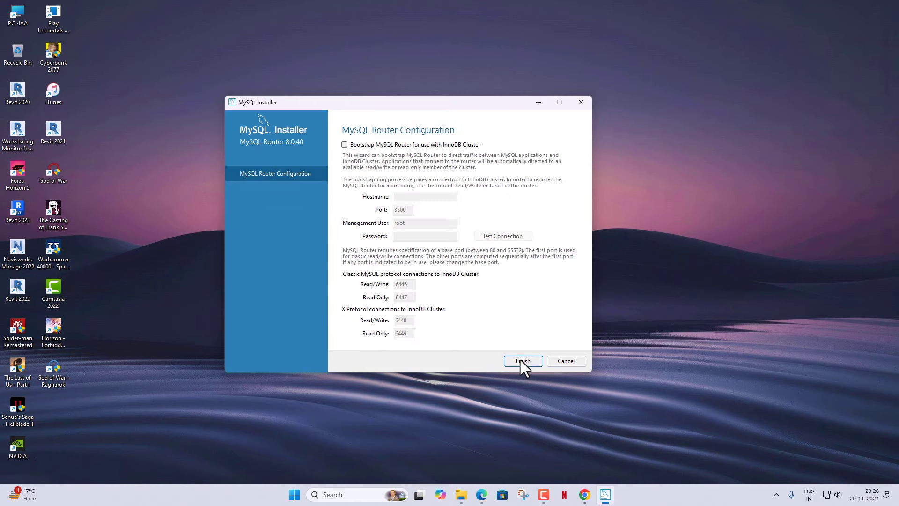
pyautogui.click(521, 360)
pyautogui.click(526, 361)
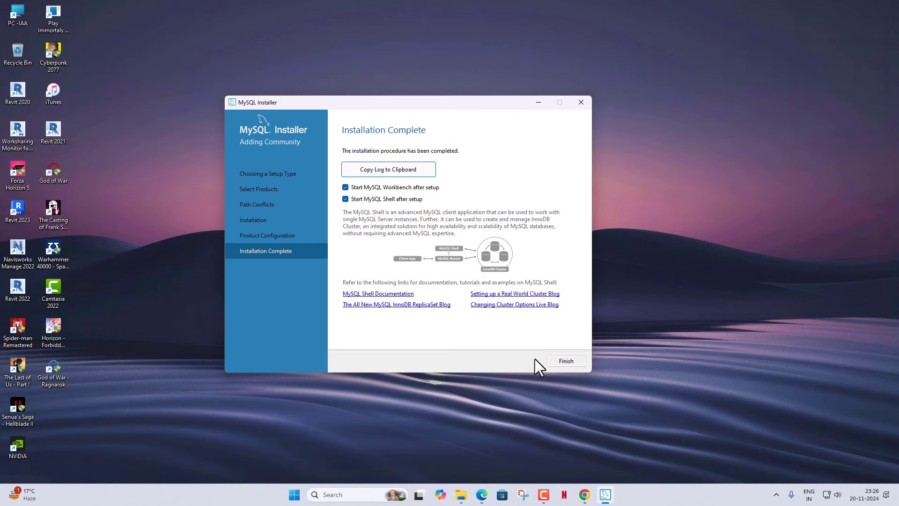
pyautogui.click(564, 360)
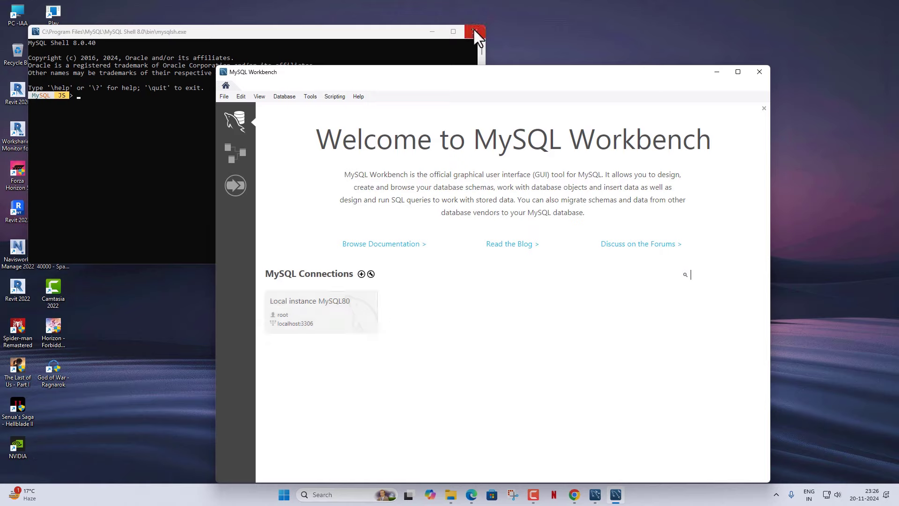
# Step: Bring the MySQL Shell console to the front and move it over the Workbench window, clearing its text selection
pyautogui.click(171, 120)
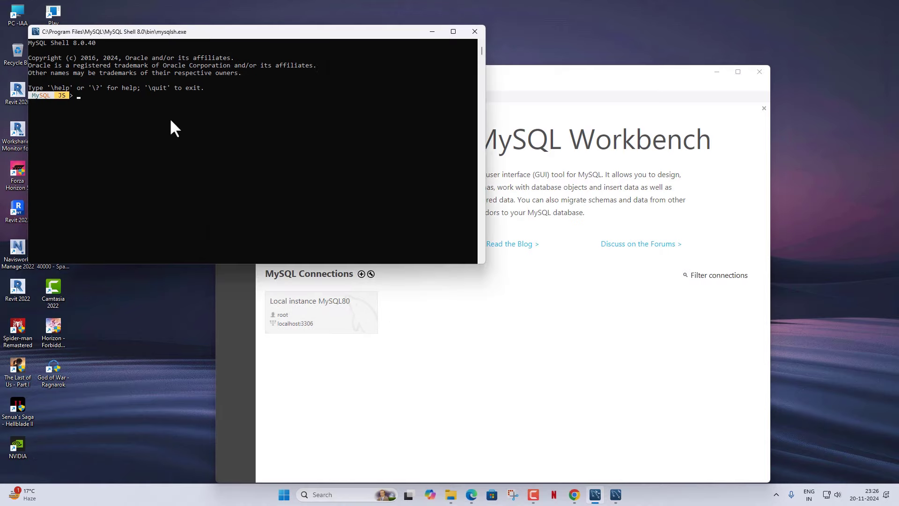
pyautogui.moveTo(194, 42); pyautogui.dragTo(338, 105)
pyautogui.moveTo(255, 35); pyautogui.dragTo(420, 94)
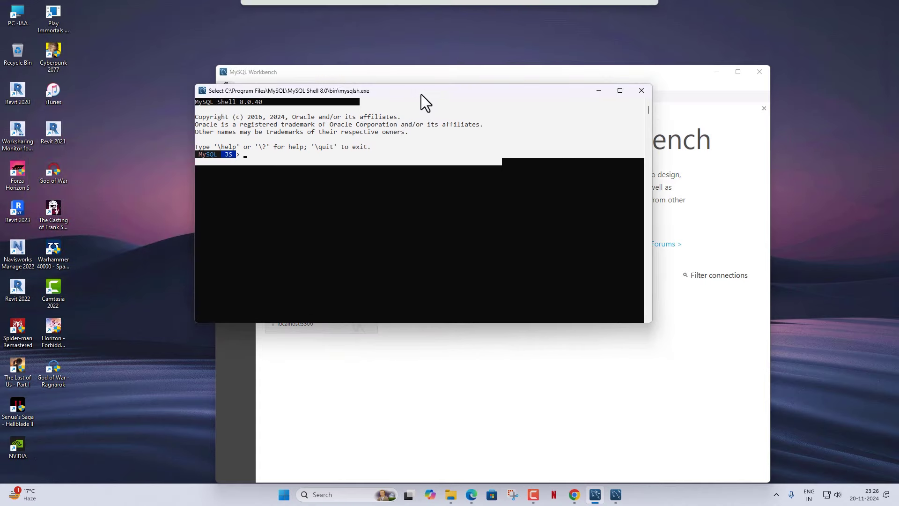
pyautogui.click(271, 167)
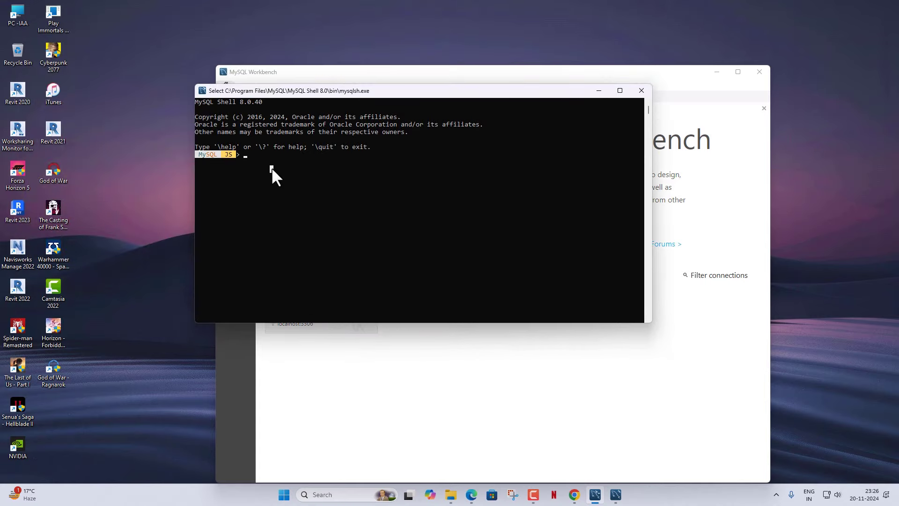
# Step: Close the MySQL Shell console and move the MySQL Workbench window higher on the desktop
pyautogui.click(641, 90)
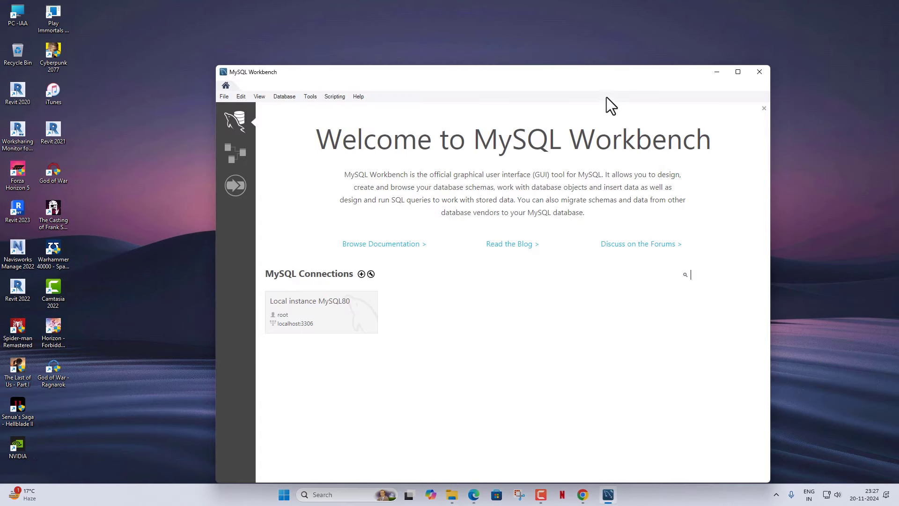
pyautogui.moveTo(600, 75); pyautogui.dragTo(576, 42)
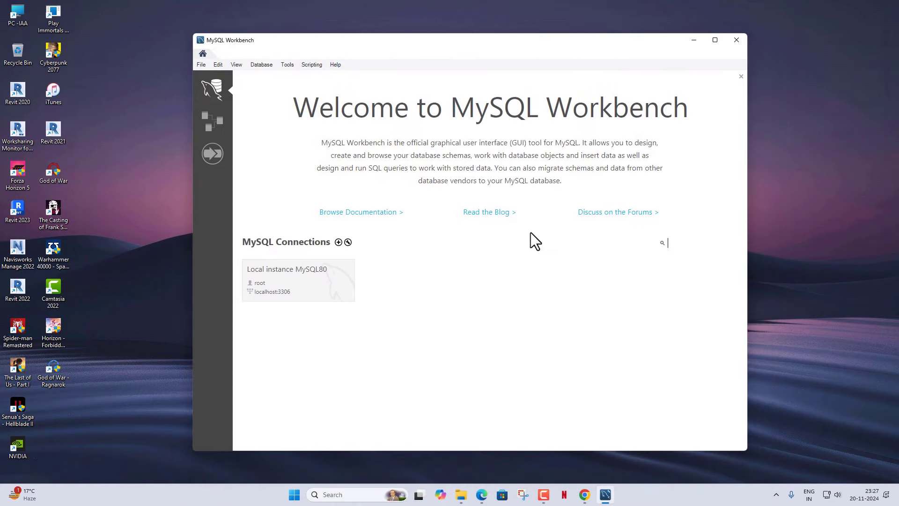
# Step: Connect to Local instance MySQL80 with the root password, choosing to save it in the vault, and maximize the Workbench window
pyautogui.click(298, 275)
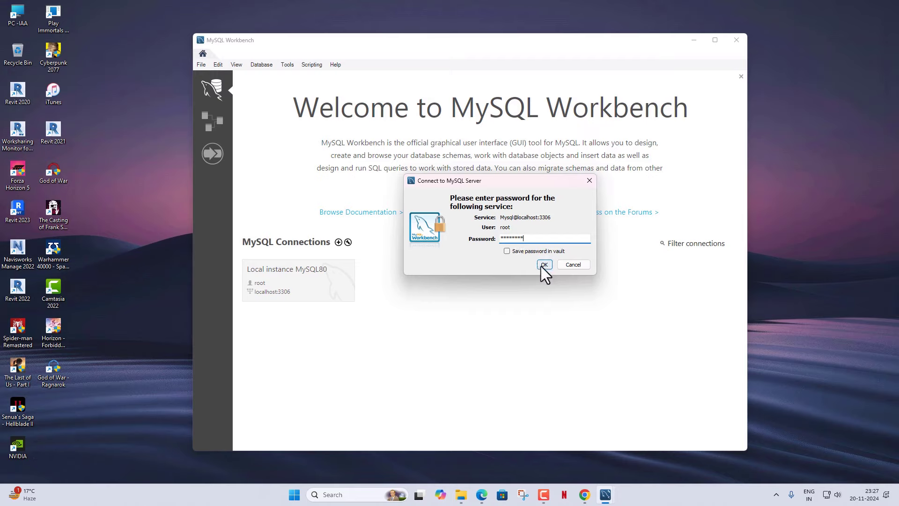
pyautogui.click(529, 252)
pyautogui.click(544, 265)
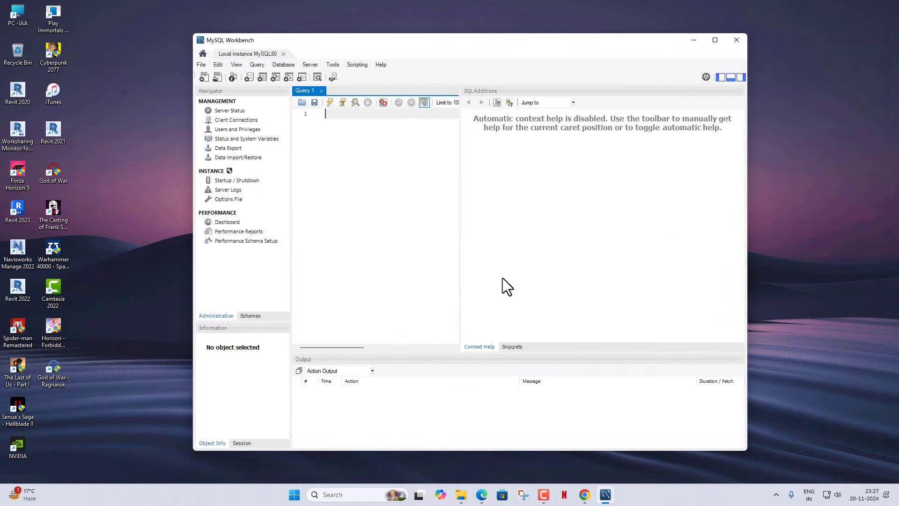
pyautogui.click(708, 37)
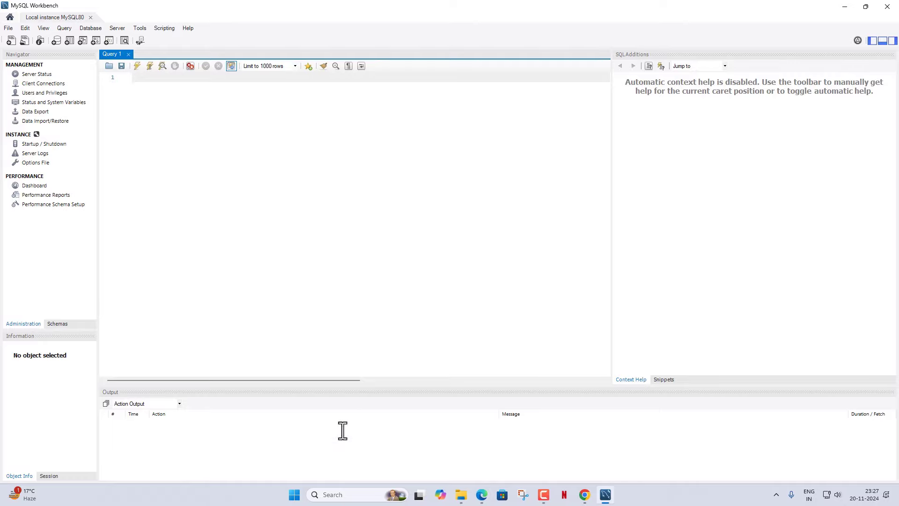
# Step: Search Windows for "ROUTER" and dismiss the search
pyautogui.click(347, 495)
pyautogui.write('ROUT')
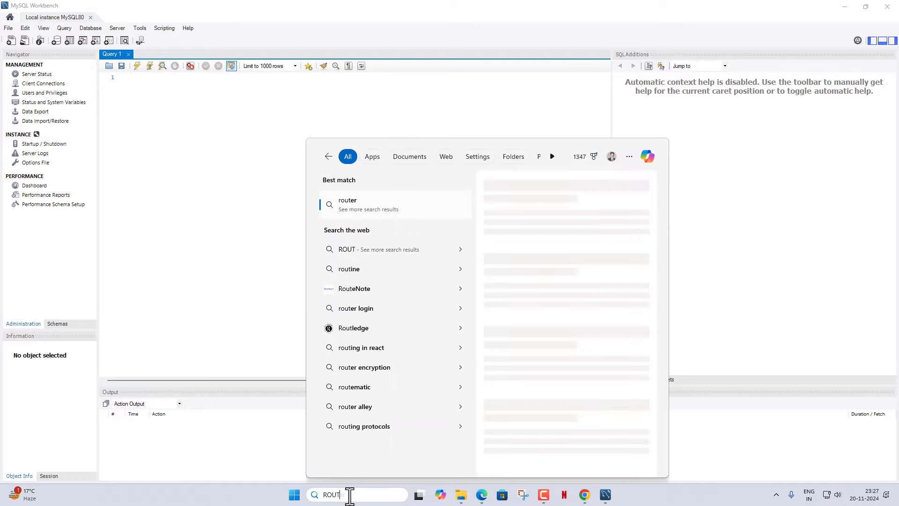
pyautogui.write('ER')
pyautogui.press('Escape')
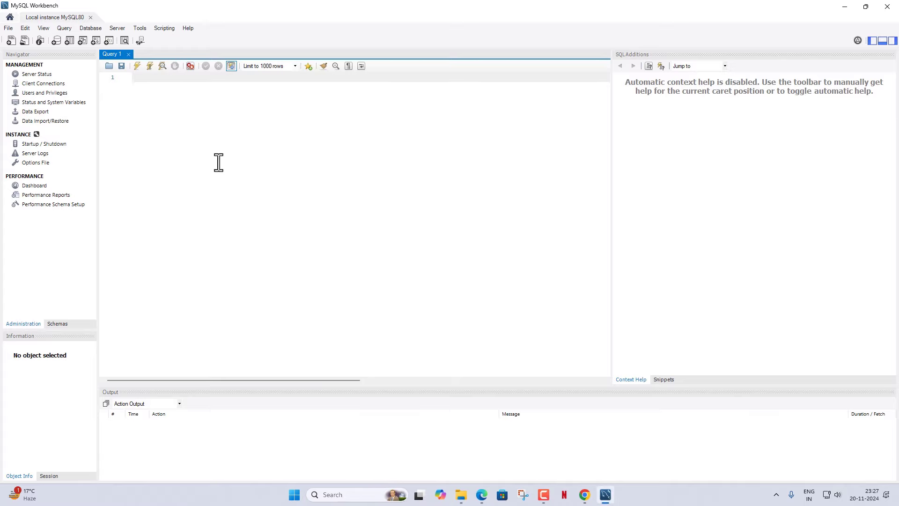